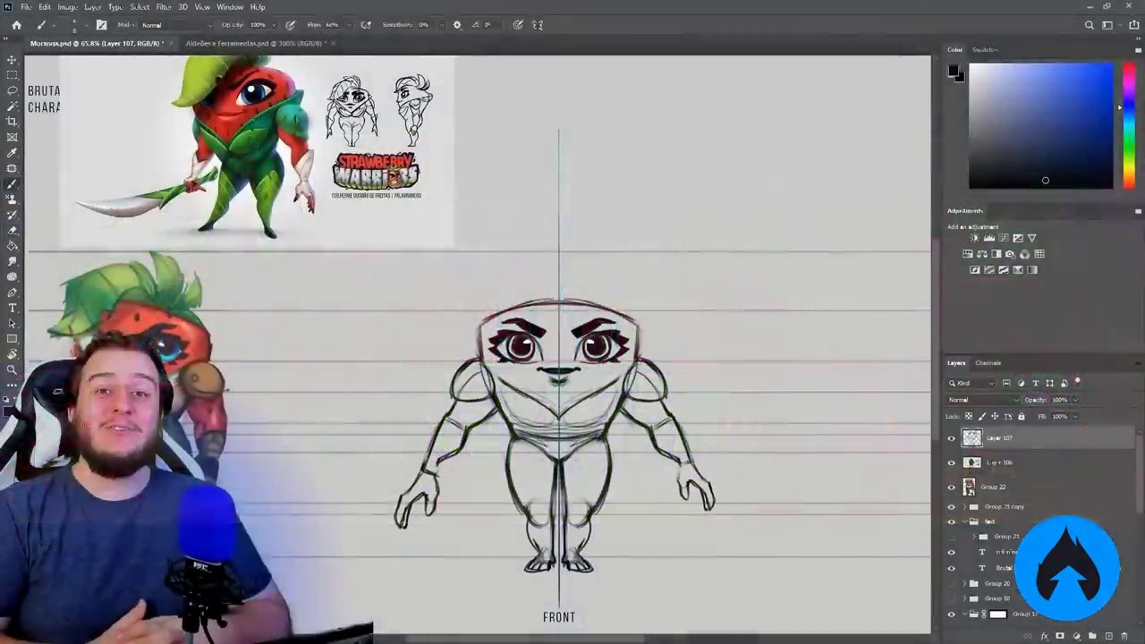
Refine the black line sketch of the character's hand in the front view using the brush
{"action": "scroll", "coordinate": [567, 486], "scroll_direction": "down", "scroll_amount": 1}
{"action": "key", "text": "b"}
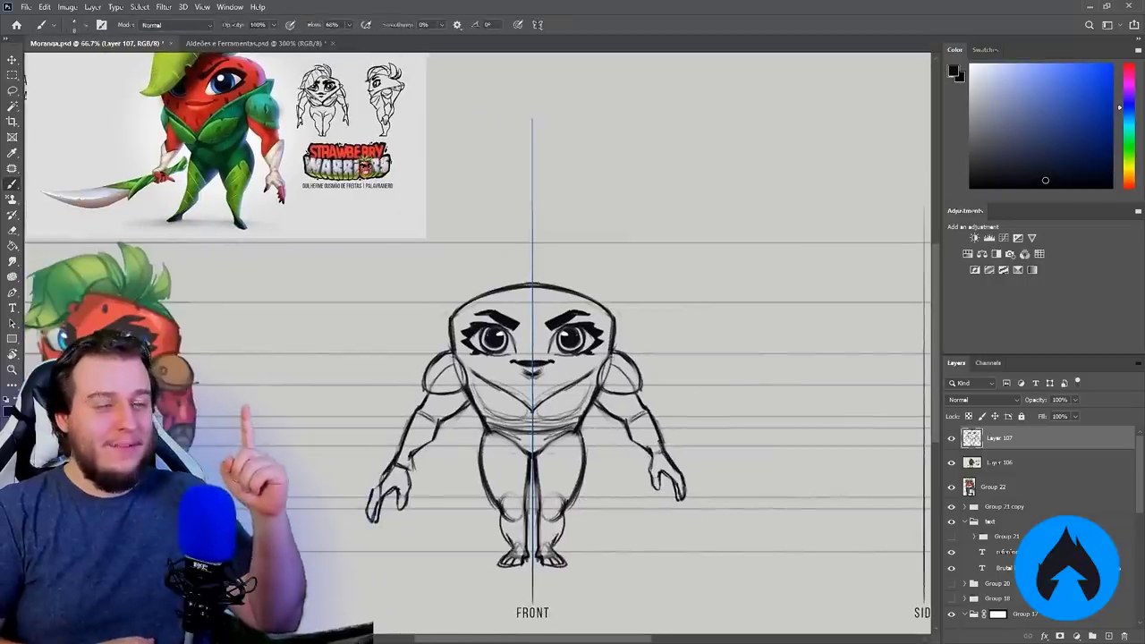
{"action": "key", "text": "l"}
{"action": "key", "text": "b"}
{"action": "left_click_drag", "start_coordinate": [676, 446], "coordinate": [688, 463]}
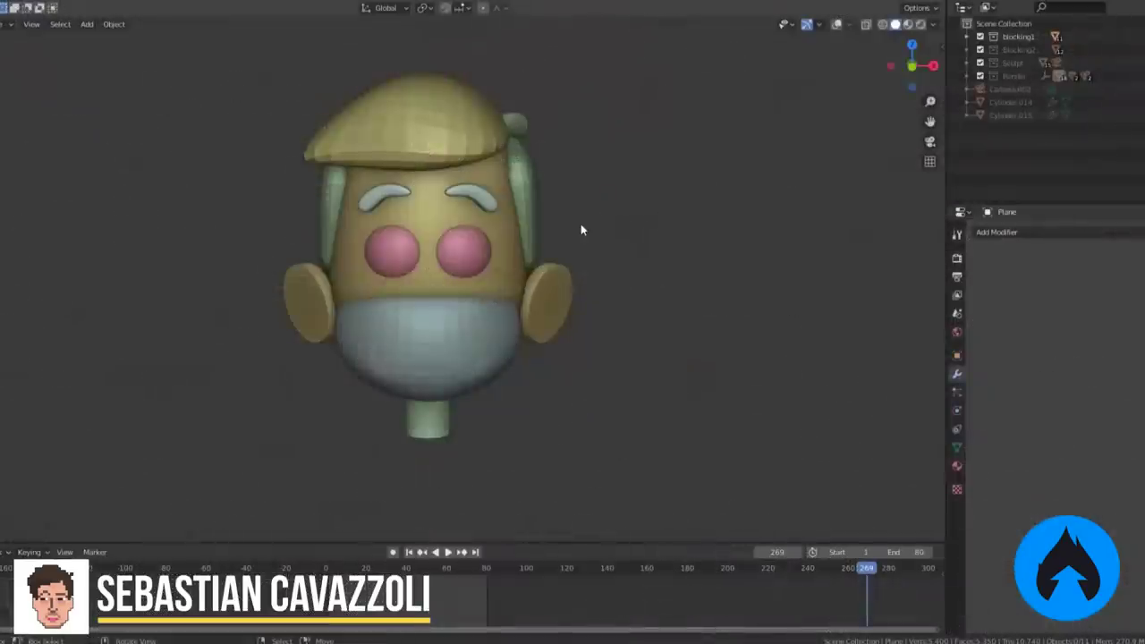
{"action": "middle_click_drag", "start_coordinate": [580, 226], "coordinate": [554, 221]}
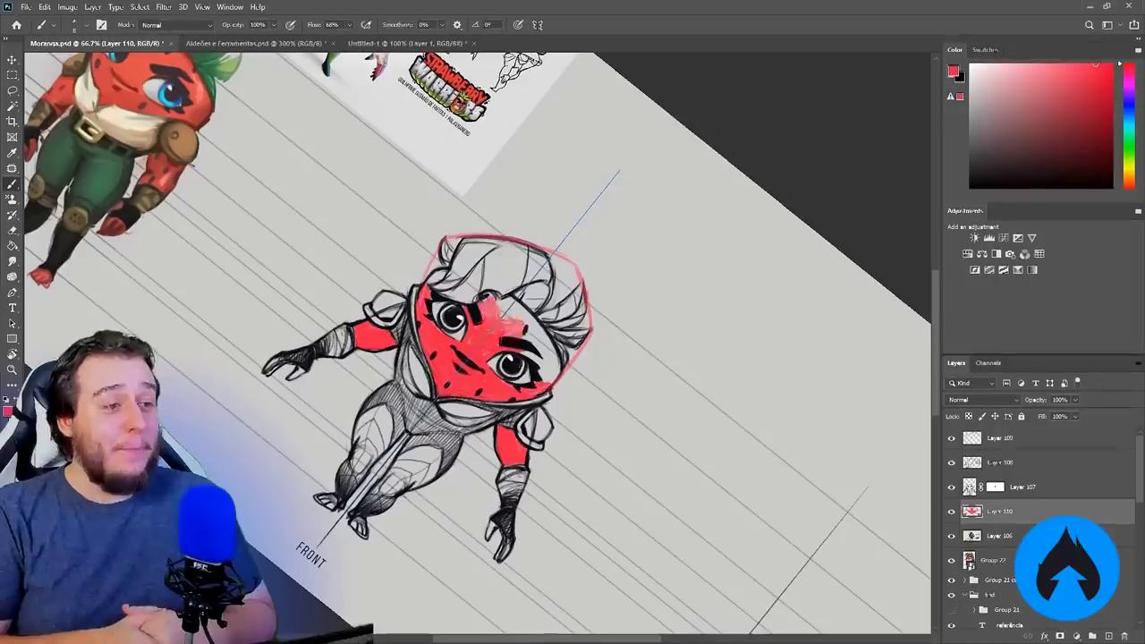
Paint the remaining face area red in the front view and hide the red colour layer
{"action": "mouse_move", "coordinate": [518, 332]}
{"action": "left_mouse_down"}
{"action": "mouse_move", "coordinate": [469, 284]}
{"action": "mouse_move", "coordinate": [552, 373]}
{"action": "left_mouse_up"}
{"action": "key", "text": "Escape"}
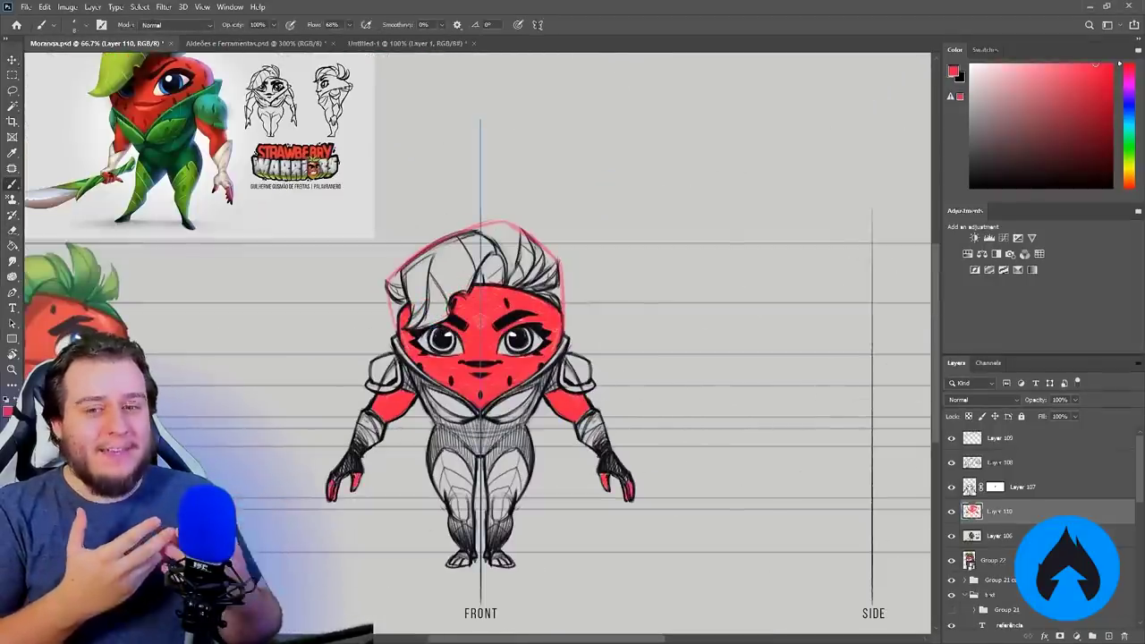
{"action": "key", "text": "v"}
{"action": "key", "text": "ctrl+minus"}
{"action": "left_click", "coordinate": [952, 512]}
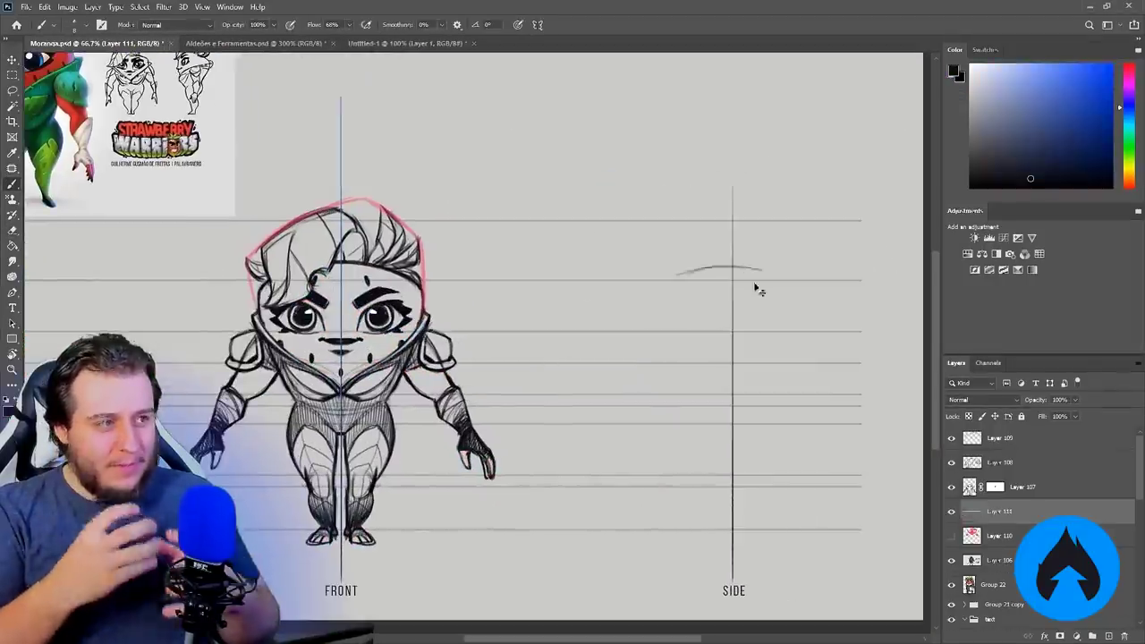
Sketch the side-view body on its own layer, with a wide tapering head and torso and a single leg and foot
{"action": "left_click_drag", "start_coordinate": [650, 285], "coordinate": [659, 420]}
{"action": "key", "text": "l"}
{"action": "key", "text": "ctrl+minus"}
{"action": "key", "text": "ctrl+plus"}
{"action": "key", "text": "b"}
{"action": "left_click_drag", "start_coordinate": [773, 301], "coordinate": [723, 419]}
{"action": "left_click_drag", "start_coordinate": [595, 284], "coordinate": [643, 441]}
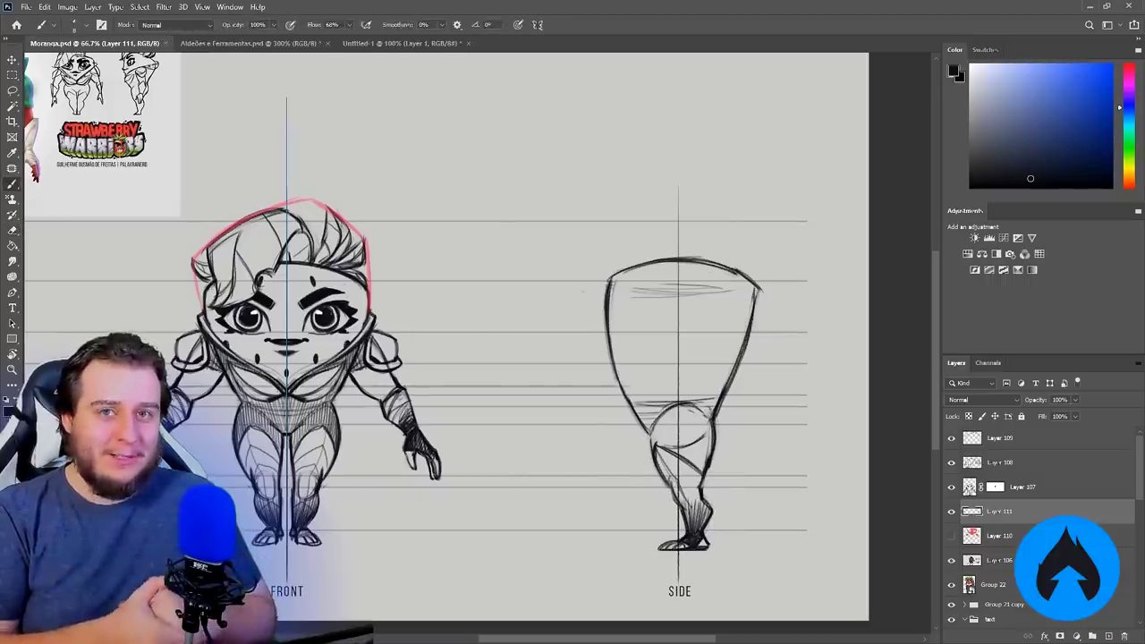
Erase the rough construction lines at the side-view waist and draw the curved collar edge across the torso
{"action": "key", "text": "e"}
{"action": "left_click_drag", "start_coordinate": [627, 400], "coordinate": [689, 427]}
{"action": "key", "text": "b"}
{"action": "left_click_drag", "start_coordinate": [666, 359], "coordinate": [633, 409]}
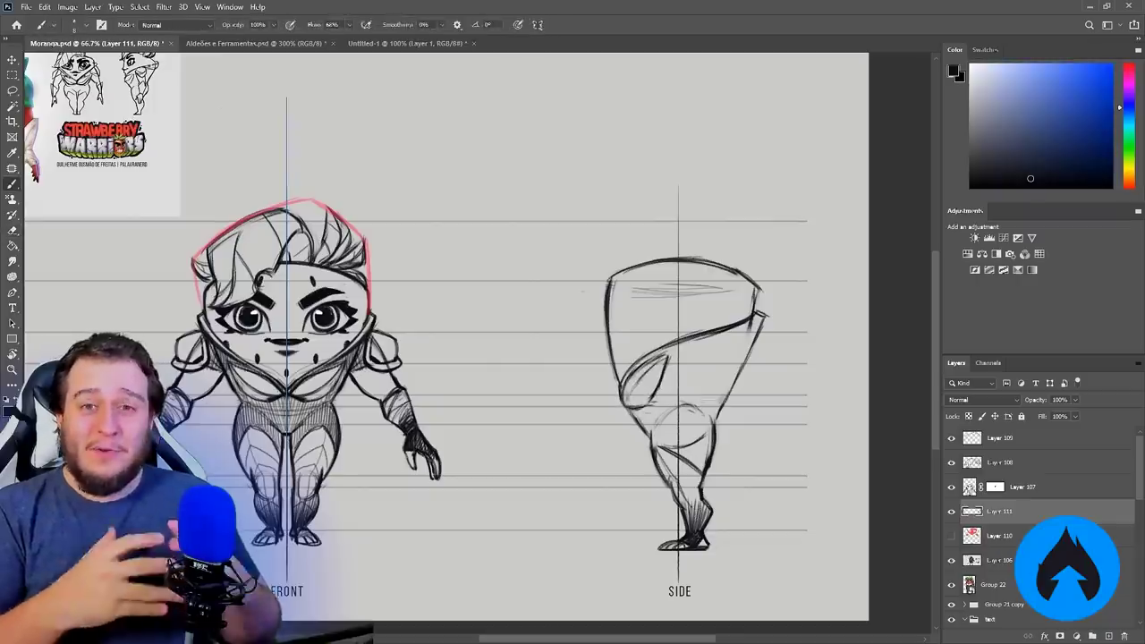
{"action": "mouse_move", "coordinate": [642, 365]}
{"action": "left_mouse_down"}
{"action": "mouse_move", "coordinate": [766, 311]}
{"action": "mouse_move", "coordinate": [762, 323]}
{"action": "left_mouse_up"}
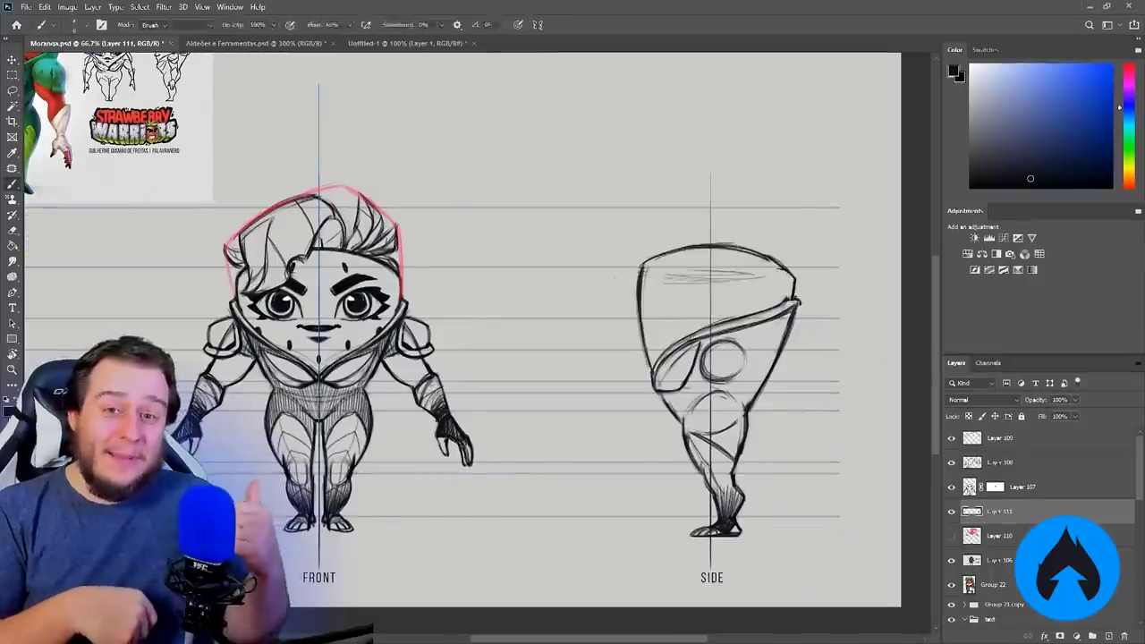
Turn off paint symmetry for the side-view sketch and save the document
{"action": "key", "text": "ctrl+z"}
{"action": "key", "text": "ctrl+minus"}
{"action": "key", "text": "ctrl+minus"}
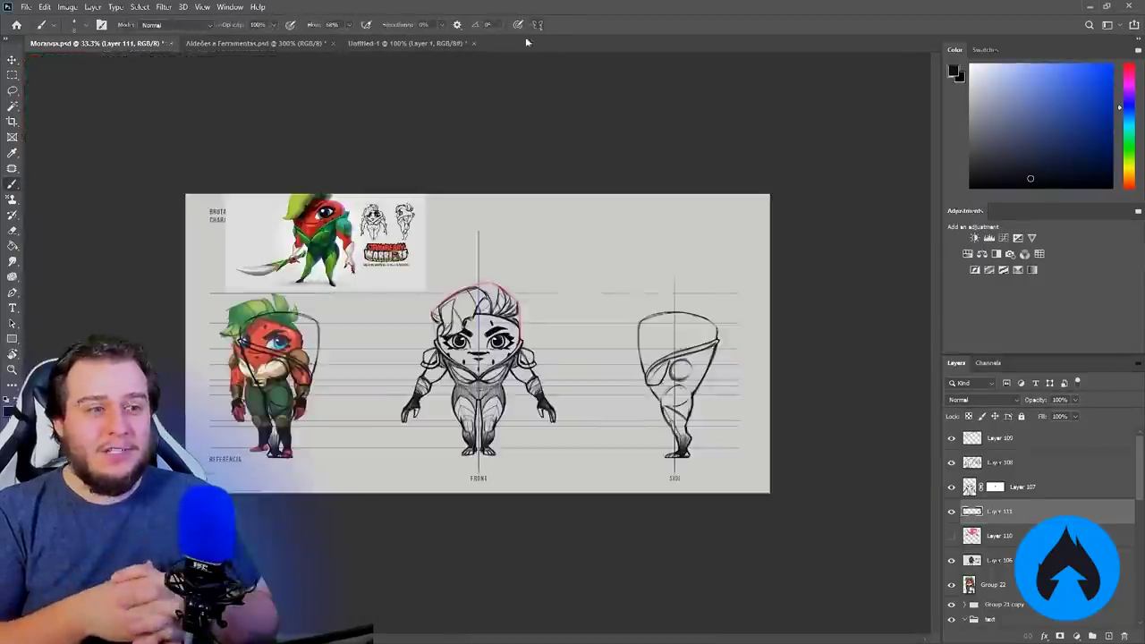
{"action": "left_click", "coordinate": [536, 25]}
{"action": "key", "text": "l"}
{"action": "scroll", "coordinate": [688, 406], "scroll_direction": "up", "scroll_amount": 2, "text": "alt"}
{"action": "key", "text": "ctrl+s"}
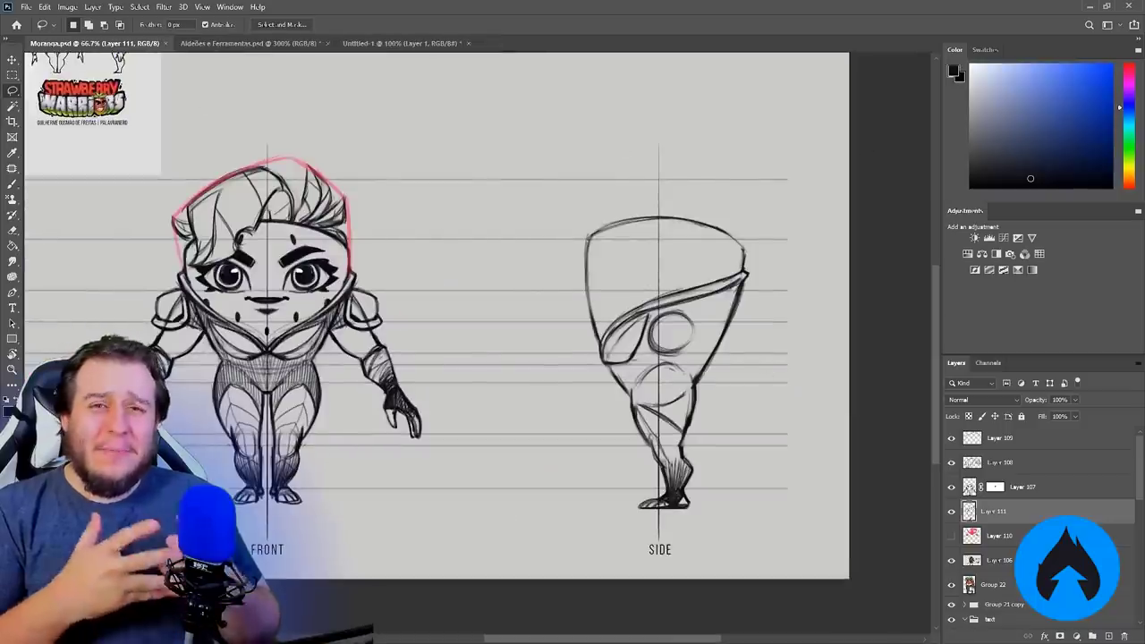
Draw the side-view face with a lashed eye, thick eyebrow and small mouth, and save the document
{"action": "key", "text": "e"}
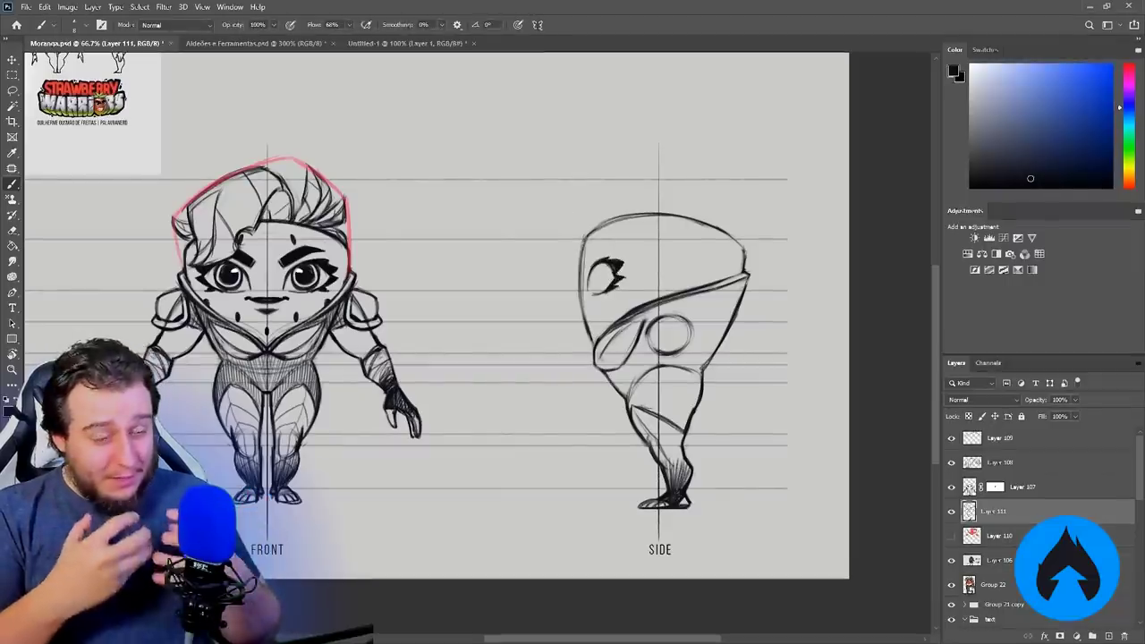
{"action": "mouse_move", "coordinate": [608, 263]}
{"action": "left_mouse_down"}
{"action": "mouse_move", "coordinate": [583, 308]}
{"action": "mouse_move", "coordinate": [614, 254]}
{"action": "left_mouse_up"}
{"action": "key", "text": "e"}
{"action": "key", "text": "b"}
{"action": "key", "text": "ctrl+s"}
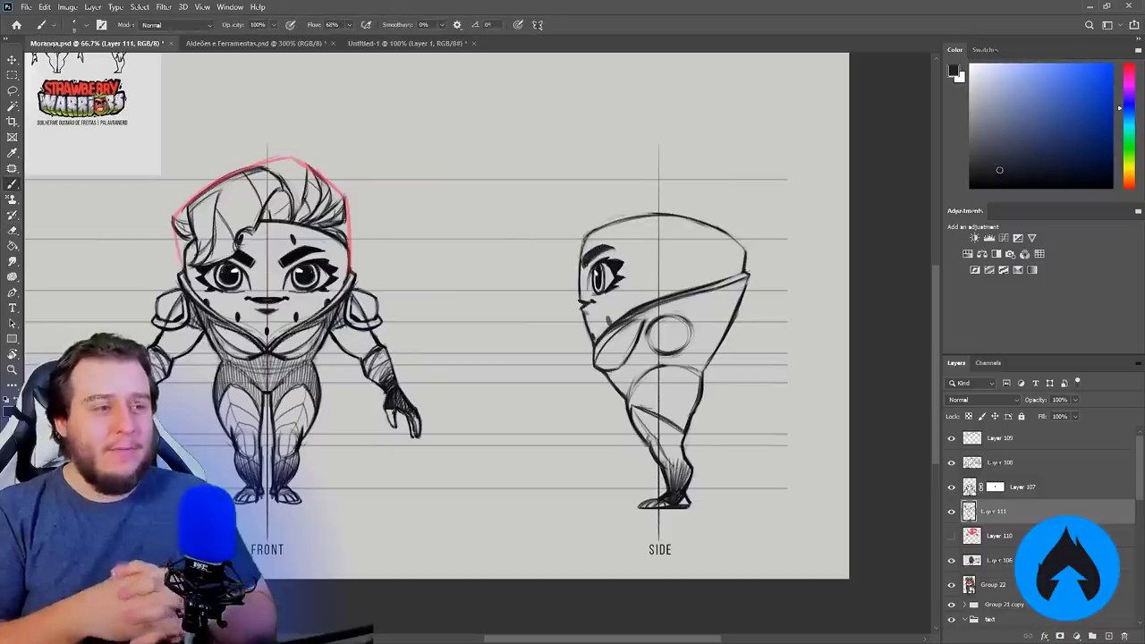
Add small dark seed marks across the side-view head
{"action": "left_click", "coordinate": [659, 270]}
{"action": "left_click", "coordinate": [704, 266]}
{"action": "left_click", "coordinate": [683, 240]}
Create a new layer and sketch the leaf hair and the bodysuit hatching on the side view
{"action": "left_click_drag", "start_coordinate": [493, 281], "coordinate": [545, 297]}
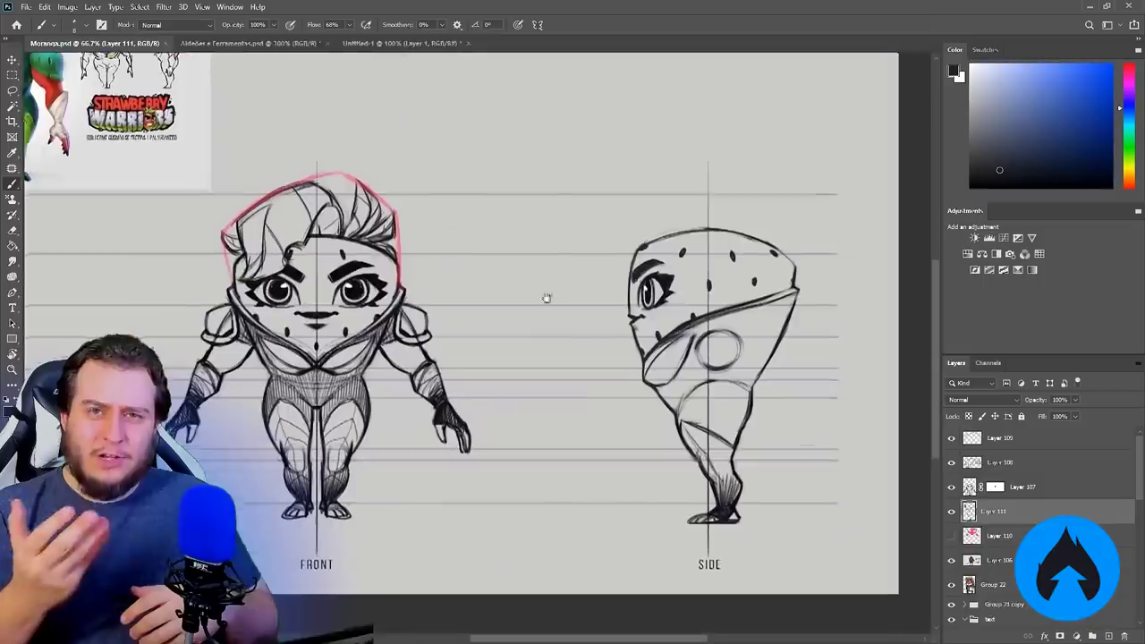
{"action": "key", "text": "ctrl+shift+n"}
{"action": "left_click_drag", "start_coordinate": [681, 424], "coordinate": [705, 387]}
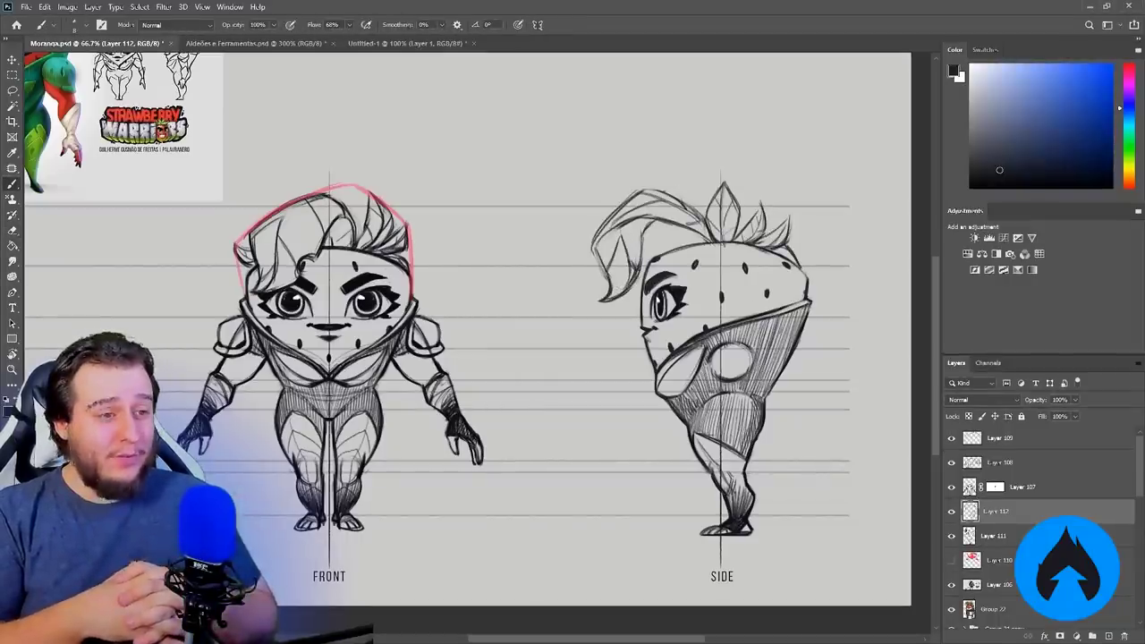
Lasso the front part of the side-view leaf hair, shift it slightly forward with Free Transform, and deselect it
{"action": "key", "text": "l"}
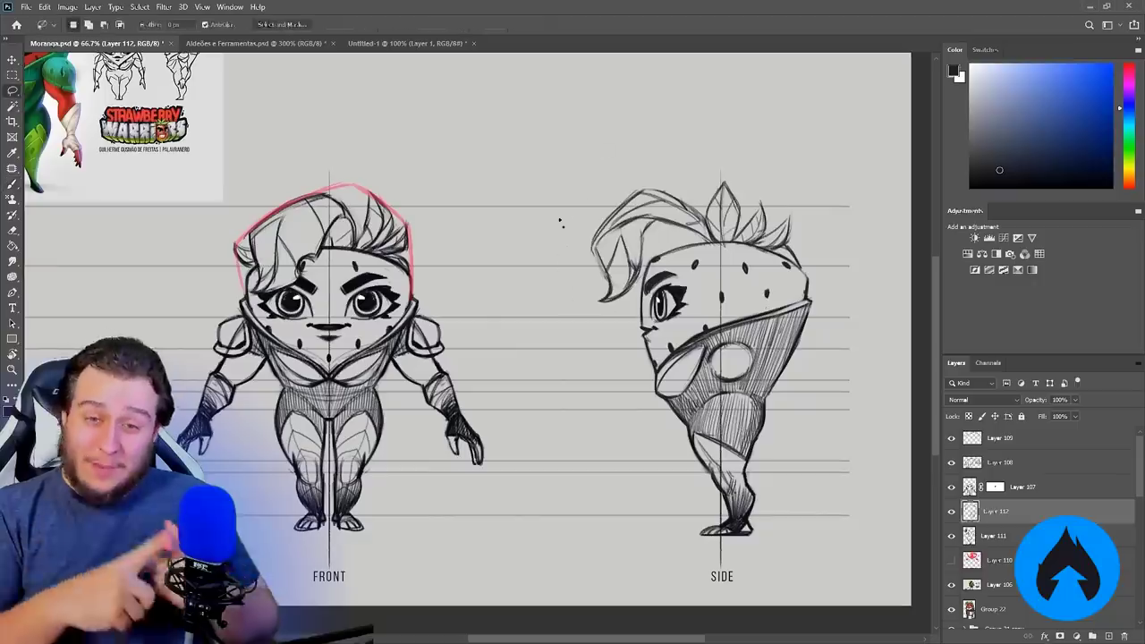
{"action": "left_click_drag", "start_coordinate": [563, 222], "coordinate": [565, 220]}
{"action": "key", "text": "ctrl+t"}
{"action": "left_click_drag", "start_coordinate": [645, 333], "coordinate": [605, 327]}
{"action": "key", "text": "Return"}
{"action": "key", "text": "ctrl+d"}
{"action": "key", "text": "e"}
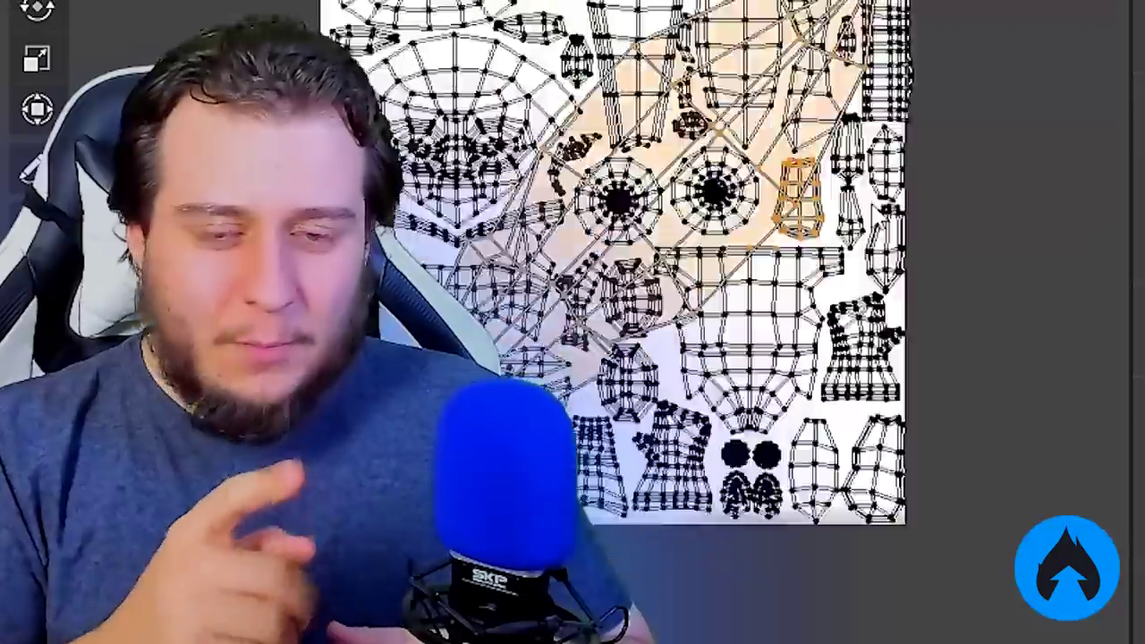
In Blender, widen the 3D viewport and sample the eye's white as the paint colour from the front view
{"action": "scroll", "coordinate": [854, 299], "scroll_direction": "up", "scroll_amount": 5}
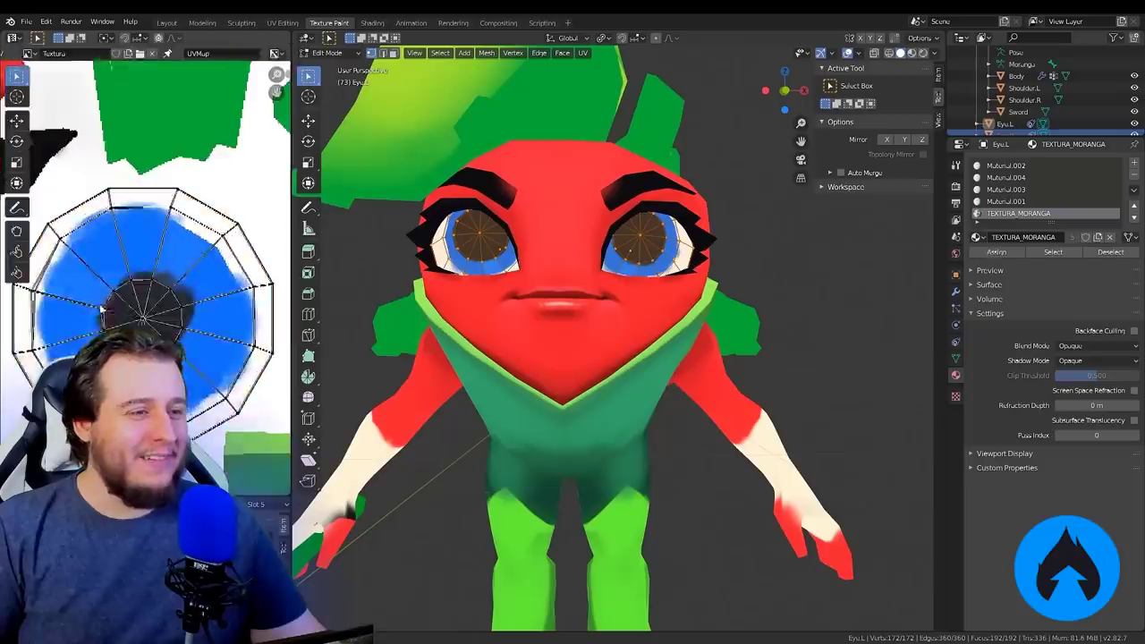
{"action": "left_click_drag", "start_coordinate": [293, 178], "coordinate": [274, 178]}
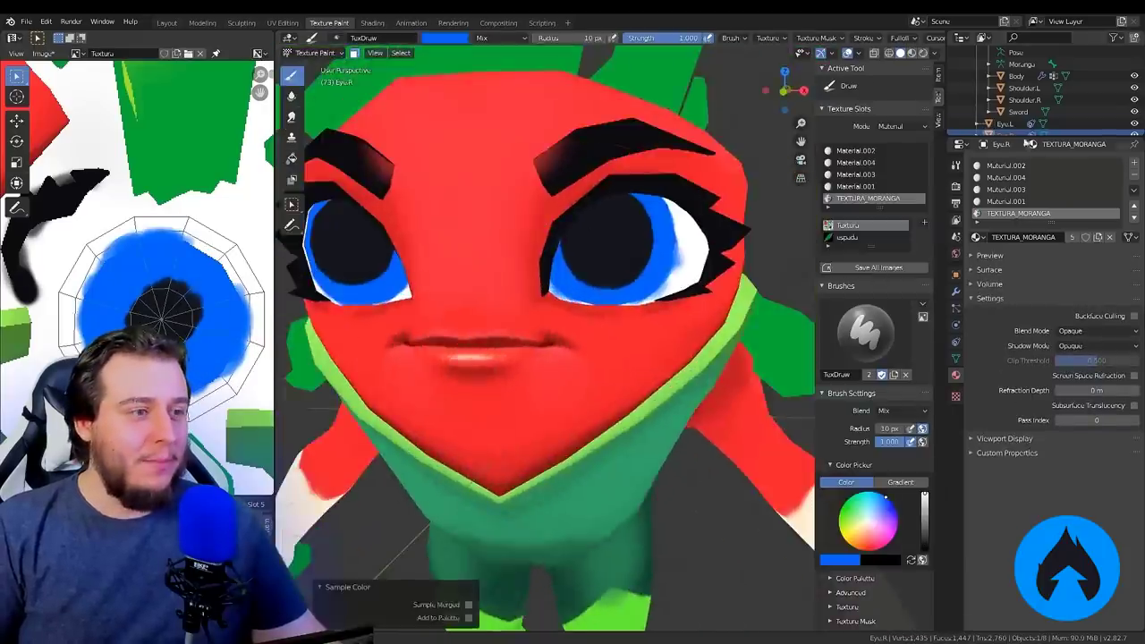
{"action": "scroll", "coordinate": [629, 345], "scroll_direction": "up", "scroll_amount": 3}
{"action": "middle_click_drag", "start_coordinate": [628, 345], "coordinate": [427, 335]}
{"action": "key", "text": "Tab"}
{"action": "key", "text": "KP_1"}
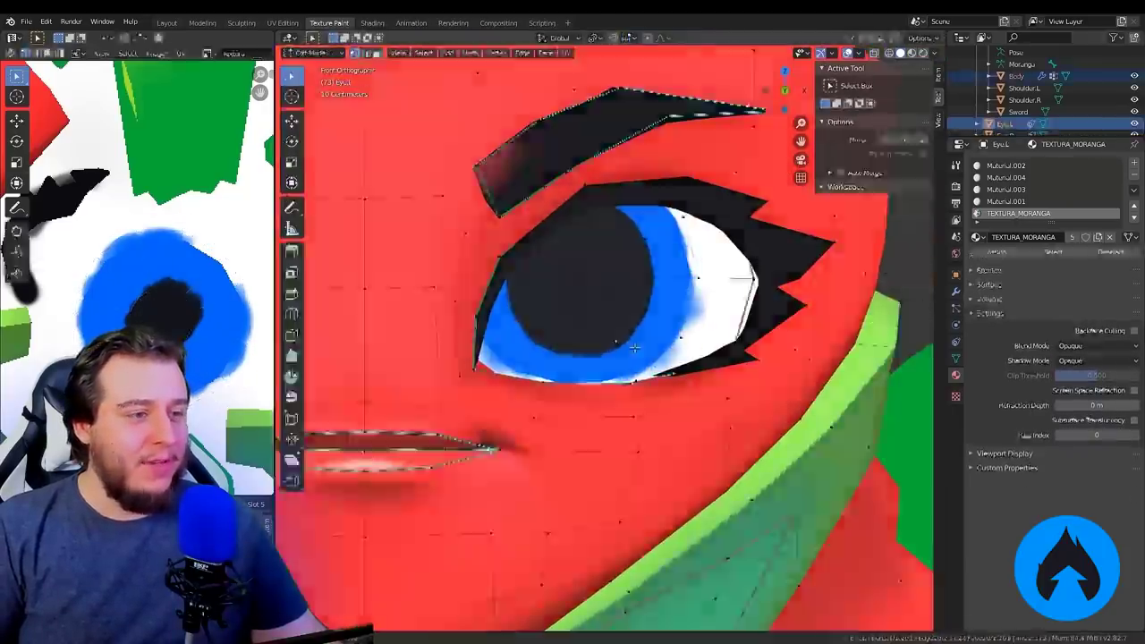
{"action": "key", "text": "Tab"}
{"action": "key", "text": "s"}
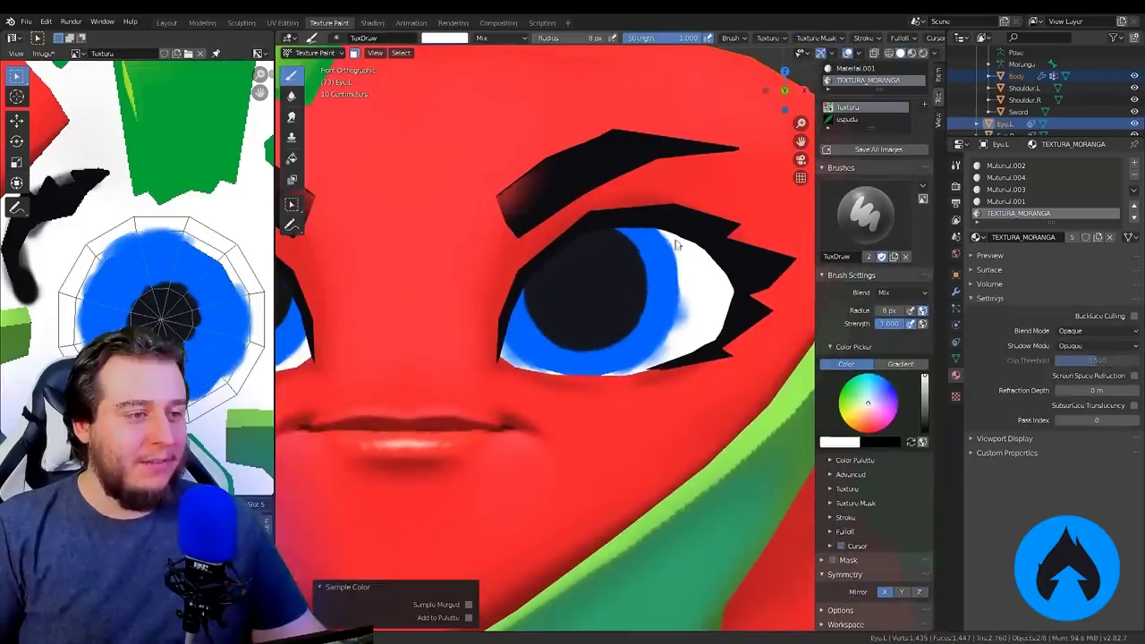
{"action": "scroll", "coordinate": [671, 349], "scroll_direction": "down", "scroll_amount": 3}
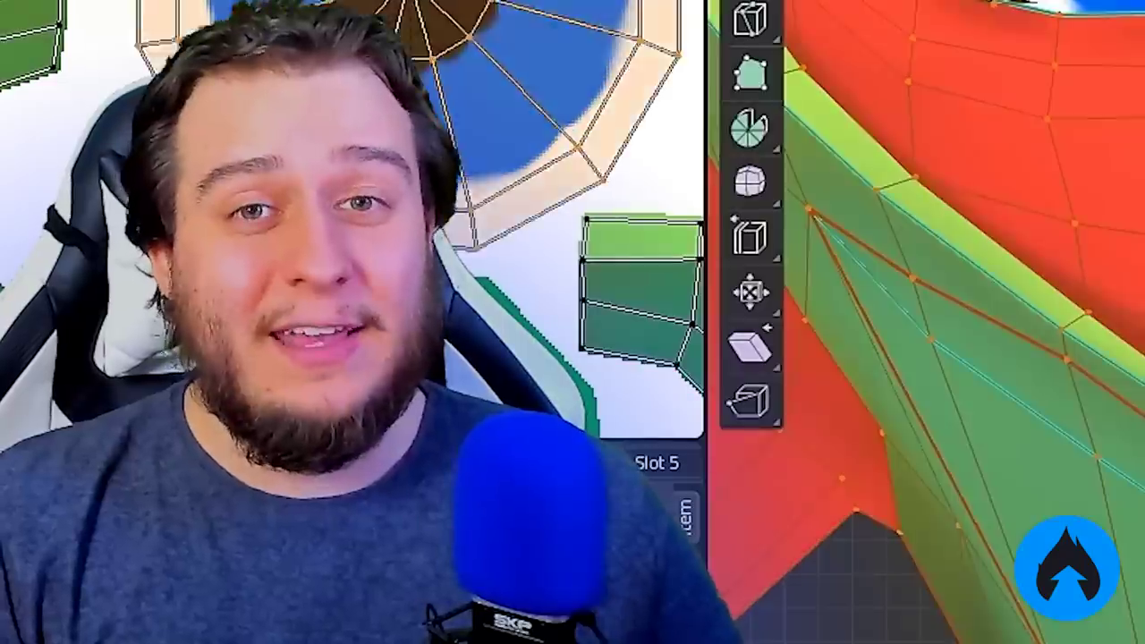
Rotate the selected eye geometry in Edit Mode from the front view
{"action": "key", "text": "Tab"}
{"action": "key", "text": "Tab"}
{"action": "key", "text": "r"}
{"action": "left_click", "coordinate": [524, 286]}
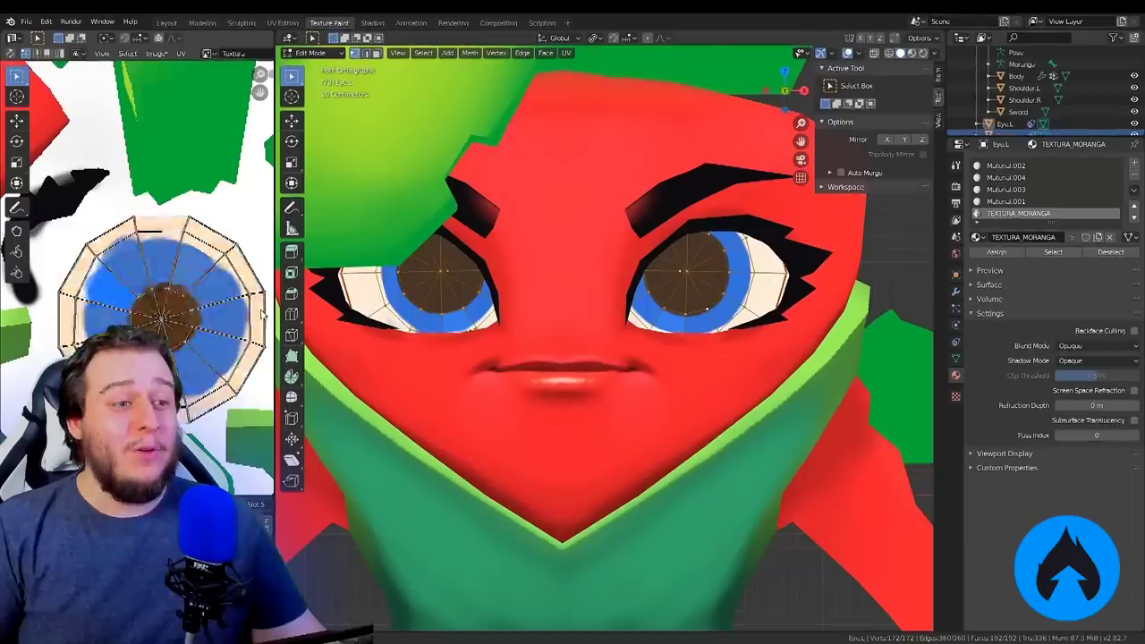
Return the eyes to Texture Paint, turn the UV editor into an Image Editor for painting, and save the file
{"action": "key", "text": "Tab"}
{"action": "left_click", "coordinate": [14, 37]}
{"action": "left_click", "coordinate": [61, 123]}
{"action": "left_click", "coordinate": [14, 38]}
{"action": "left_click", "coordinate": [61, 96]}
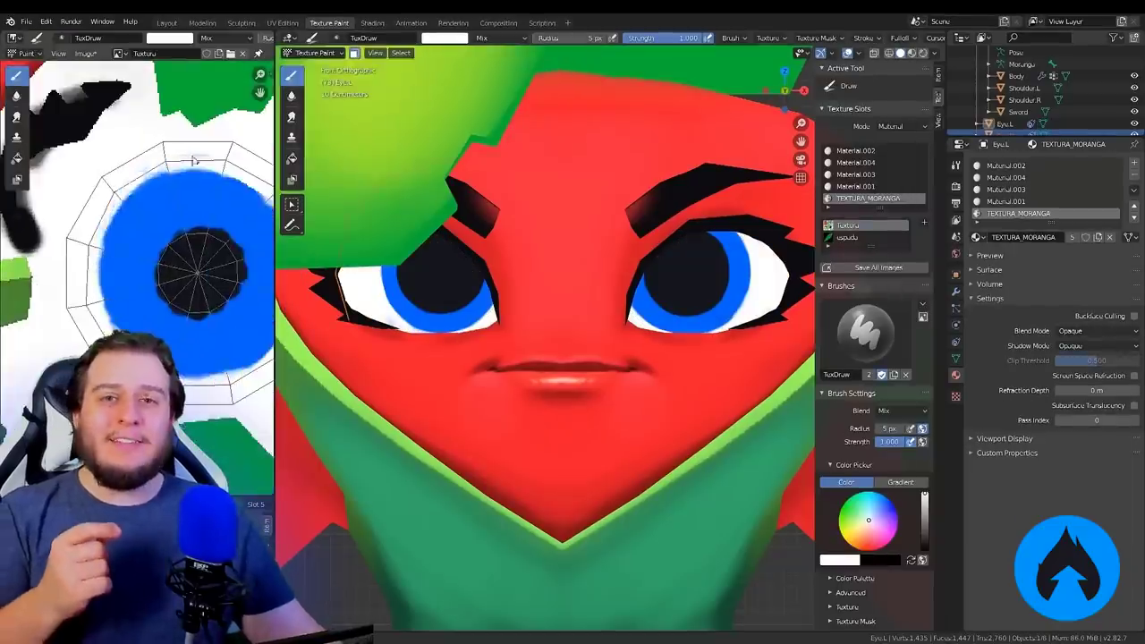
{"action": "scroll", "coordinate": [179, 224], "scroll_direction": "down", "scroll_amount": 2}
{"action": "scroll", "coordinate": [630, 375], "scroll_direction": "down", "scroll_amount": 8}
{"action": "key", "text": "ctrl+s"}
Switch texture painting from the eyes to the Body object by selecting it in Object Mode
{"action": "scroll", "coordinate": [631, 375], "scroll_direction": "up", "scroll_amount": 6}
{"action": "key", "text": "s"}
{"action": "mouse_move", "coordinate": [588, 506]}
{"action": "middle_mouse_down"}
{"action": "mouse_move", "coordinate": [590, 438]}
{"action": "mouse_move", "coordinate": [546, 159]}
{"action": "mouse_move", "coordinate": [600, 501]}
{"action": "mouse_move", "coordinate": [574, 457]}
{"action": "mouse_move", "coordinate": [693, 396]}
{"action": "middle_mouse_up"}
{"action": "left_click", "coordinate": [318, 53]}
{"action": "left_click", "coordinate": [331, 67]}
{"action": "left_click", "coordinate": [581, 357]}
{"action": "left_click", "coordinate": [318, 53]}
{"action": "left_click", "coordinate": [331, 134]}
Resize the brush for a stroke across the bodysuit and select a linked part of the body in Edit Mode
{"action": "key", "text": "f"}
{"action": "left_click_drag", "start_coordinate": [692, 396], "coordinate": [554, 500]}
{"action": "key", "text": "Tab"}
{"action": "mouse_move", "coordinate": [555, 501]}
{"action": "middle_mouse_down"}
{"action": "mouse_move", "coordinate": [643, 429]}
{"action": "mouse_move", "coordinate": [641, 438]}
{"action": "mouse_move", "coordinate": [662, 403]}
{"action": "mouse_move", "coordinate": [632, 455]}
{"action": "middle_mouse_up"}
{"action": "key", "text": "l"}
{"action": "key", "text": "Tab"}
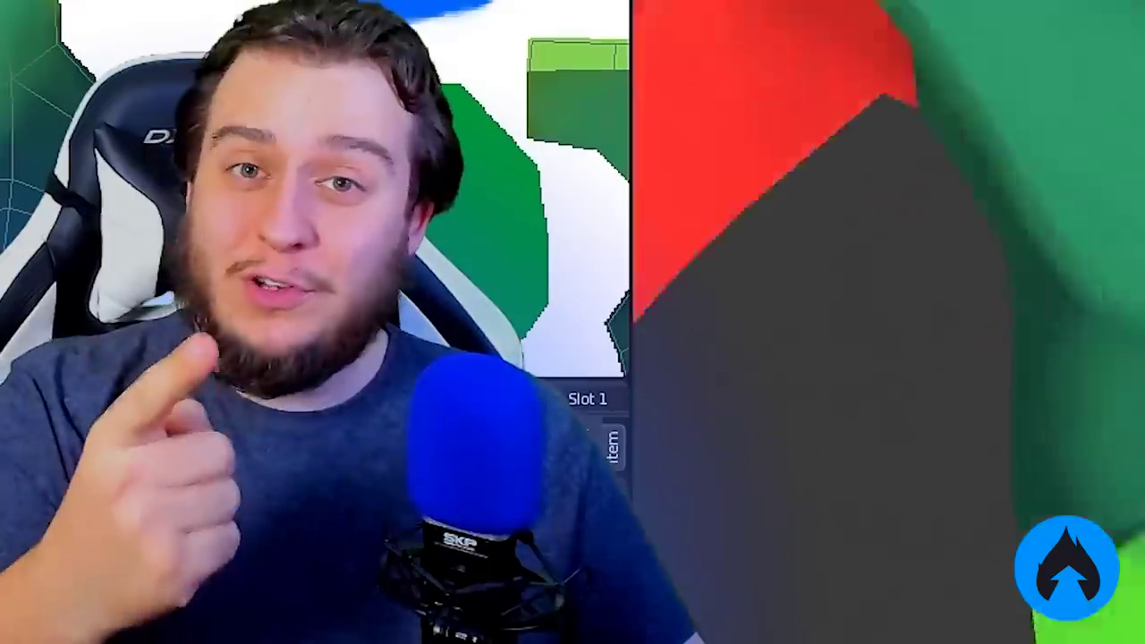
Shade the bodysuit's torso and hips, front and back, with sampled darker greens using brush radii of 28 and 19 px
{"action": "mouse_move", "coordinate": [885, 358]}
{"action": "middle_mouse_down"}
{"action": "mouse_move", "coordinate": [948, 295]}
{"action": "mouse_move", "coordinate": [894, 375]}
{"action": "mouse_move", "coordinate": [840, 322]}
{"action": "mouse_move", "coordinate": [886, 358]}
{"action": "middle_mouse_up"}
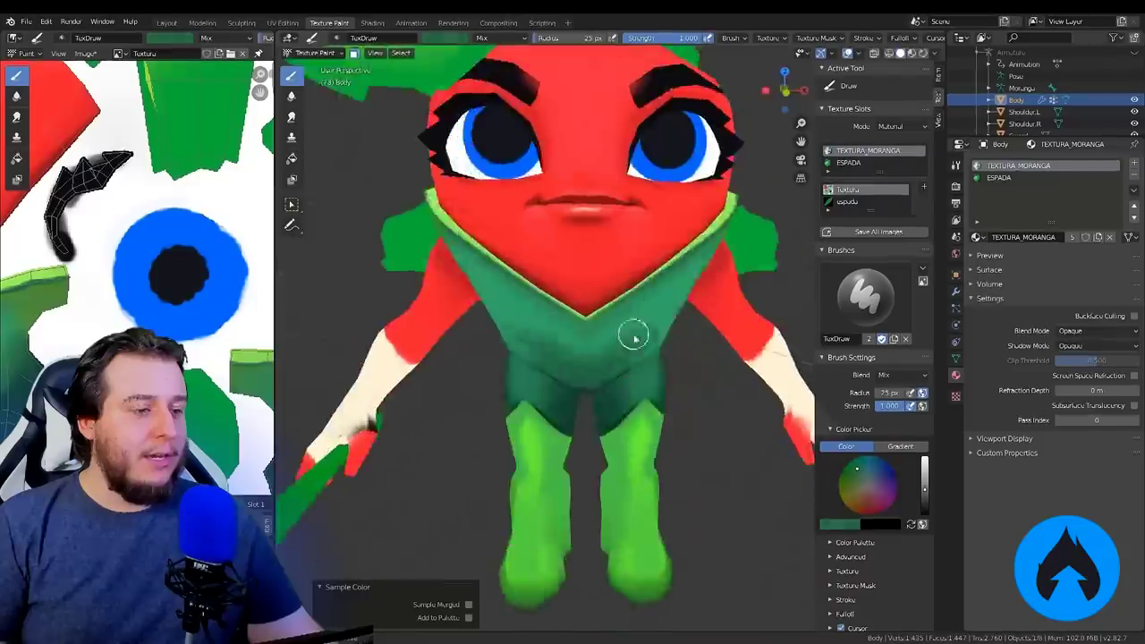
{"action": "mouse_move", "coordinate": [633, 335]}
{"action": "middle_mouse_down"}
{"action": "mouse_move", "coordinate": [563, 363]}
{"action": "mouse_move", "coordinate": [593, 402]}
{"action": "mouse_move", "coordinate": [611, 362]}
{"action": "middle_mouse_up"}
{"action": "scroll", "coordinate": [611, 362], "scroll_direction": "down", "scroll_amount": 3}
{"action": "key", "text": "s"}
{"action": "key", "text": "f"}
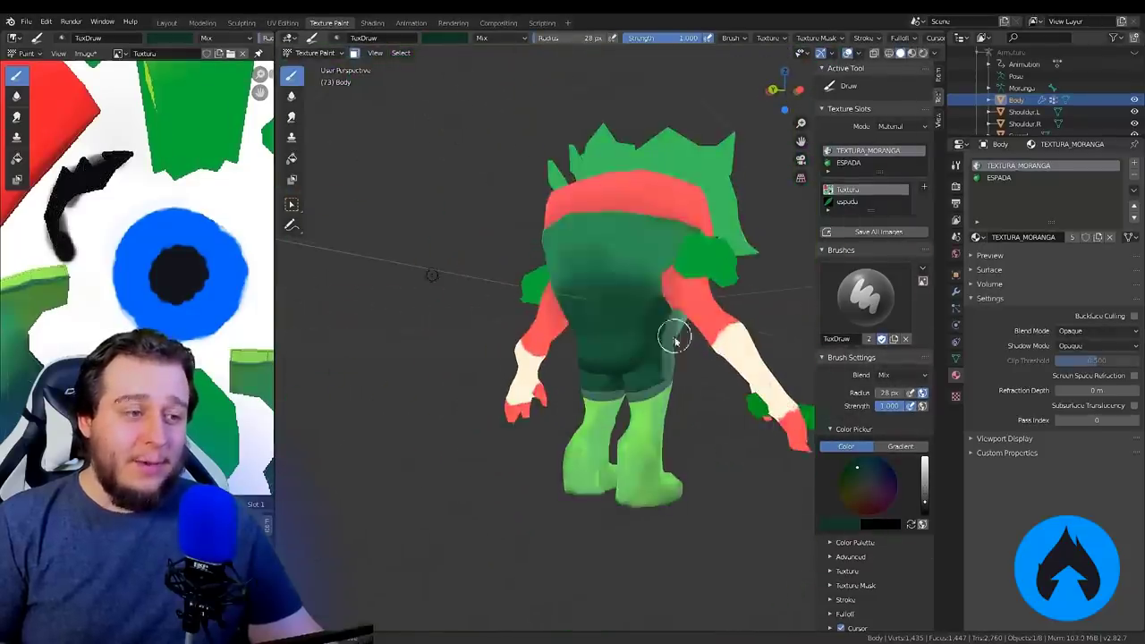
{"action": "middle_click_drag", "start_coordinate": [675, 340], "coordinate": [679, 271]}
{"action": "key", "text": "s"}
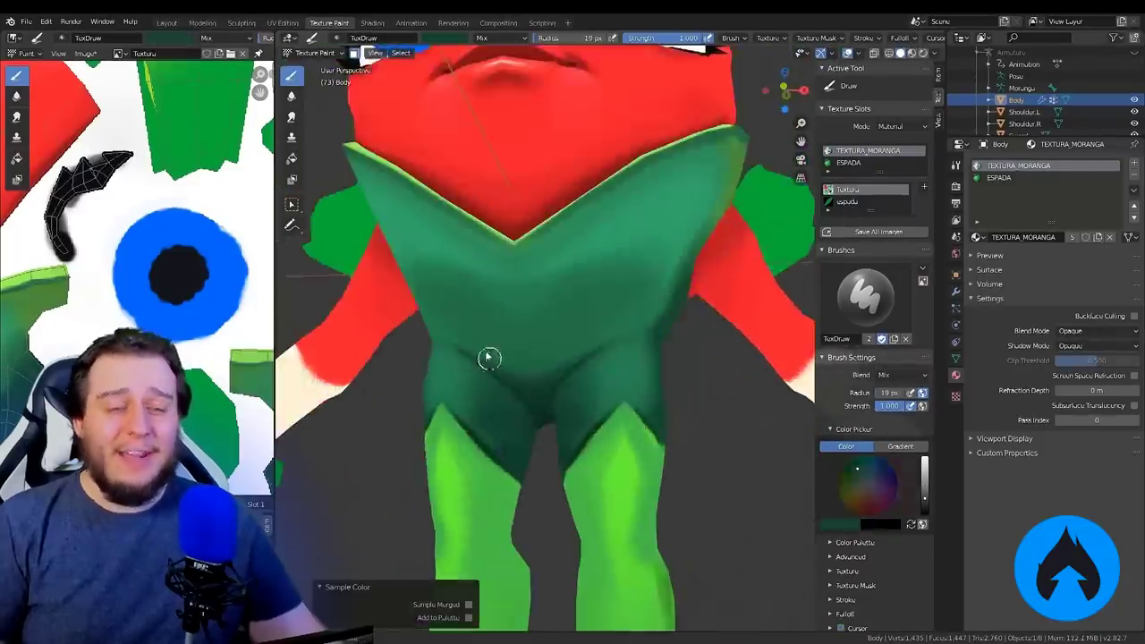
{"action": "middle_click_drag", "start_coordinate": [579, 353], "coordinate": [648, 331]}
{"action": "key", "text": "s"}
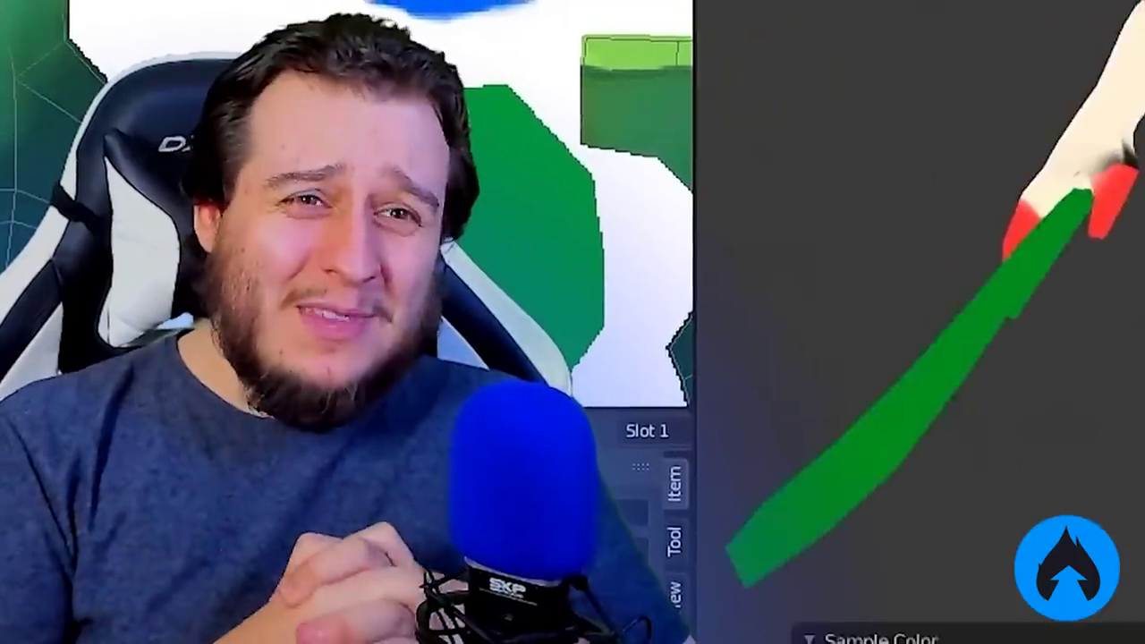
{"action": "middle_click_drag", "start_coordinate": [1028, 331], "coordinate": [1082, 322]}
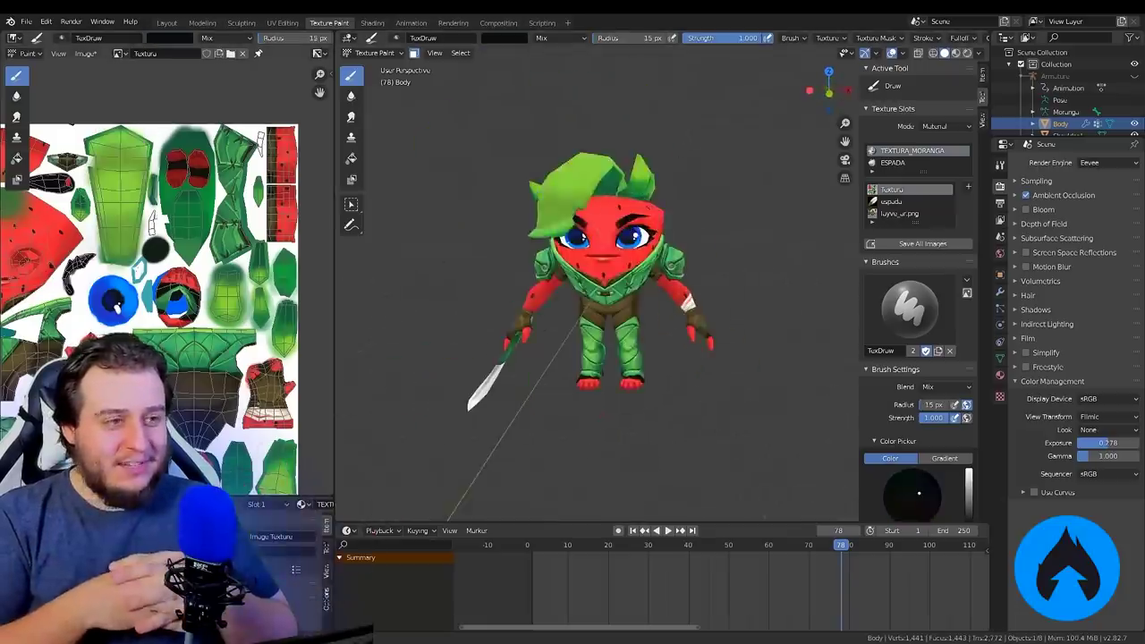
Paint dark green diagonal veins on the dark side of the large hair leaf with a 4 px brush
{"action": "middle_click_drag", "start_coordinate": [626, 260], "coordinate": [610, 224]}
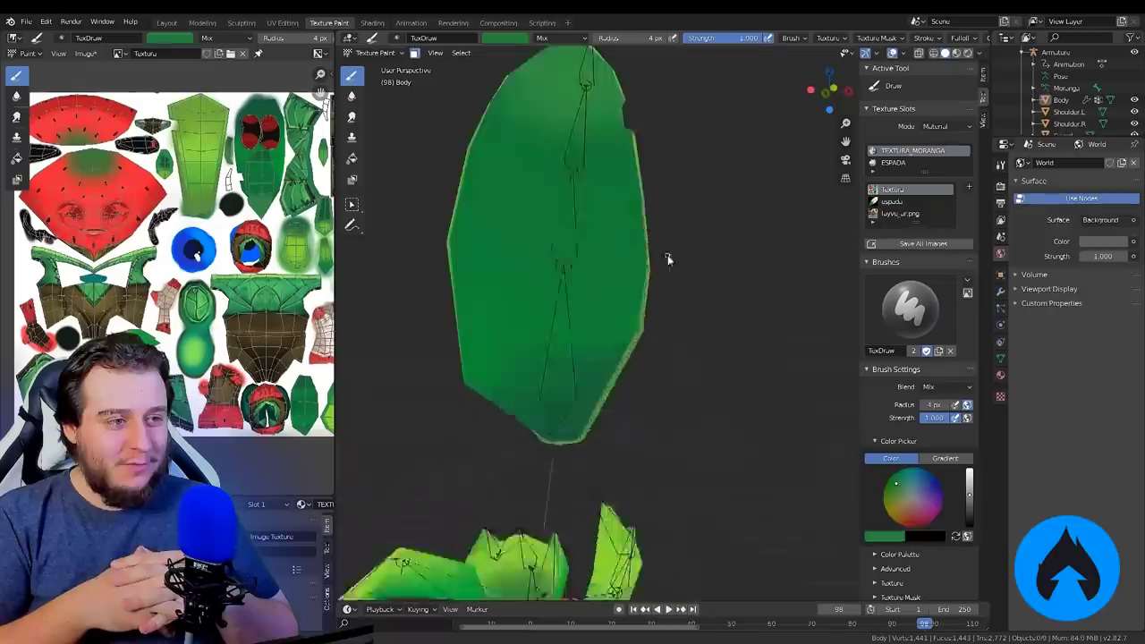
{"action": "mouse_move", "coordinate": [665, 256]}
{"action": "middle_mouse_down"}
{"action": "mouse_move", "coordinate": [603, 409]}
{"action": "mouse_move", "coordinate": [584, 372]}
{"action": "middle_mouse_up"}
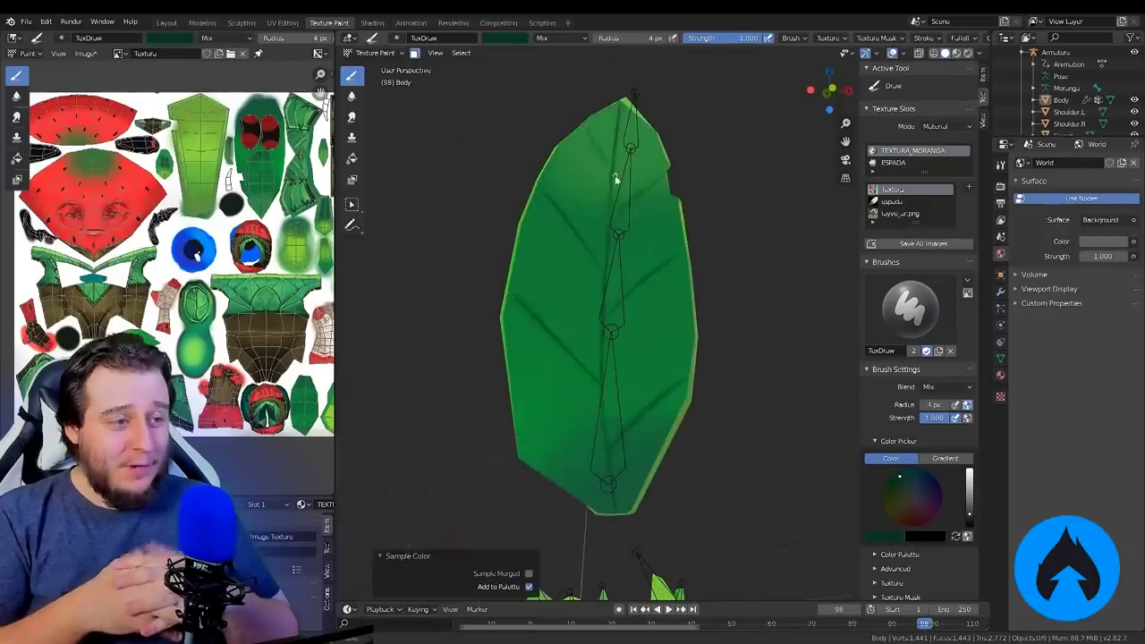
{"action": "mouse_move", "coordinate": [615, 179]}
{"action": "middle_mouse_down"}
{"action": "mouse_move", "coordinate": [685, 133]}
{"action": "mouse_move", "coordinate": [656, 241]}
{"action": "middle_mouse_up"}
Paint a central vein and side veins on the leaf's light green side, refining them with sampled greens at 4 and 3 px
{"action": "left_click_drag", "start_coordinate": [651, 146], "coordinate": [661, 519]}
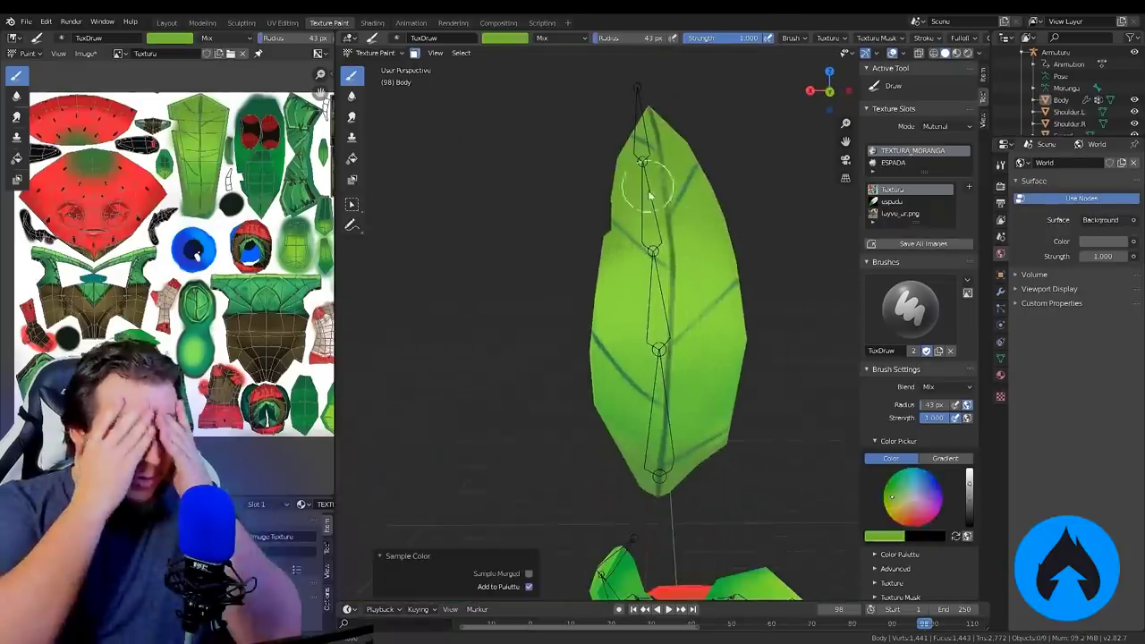
{"action": "middle_click_drag", "start_coordinate": [650, 195], "coordinate": [653, 356]}
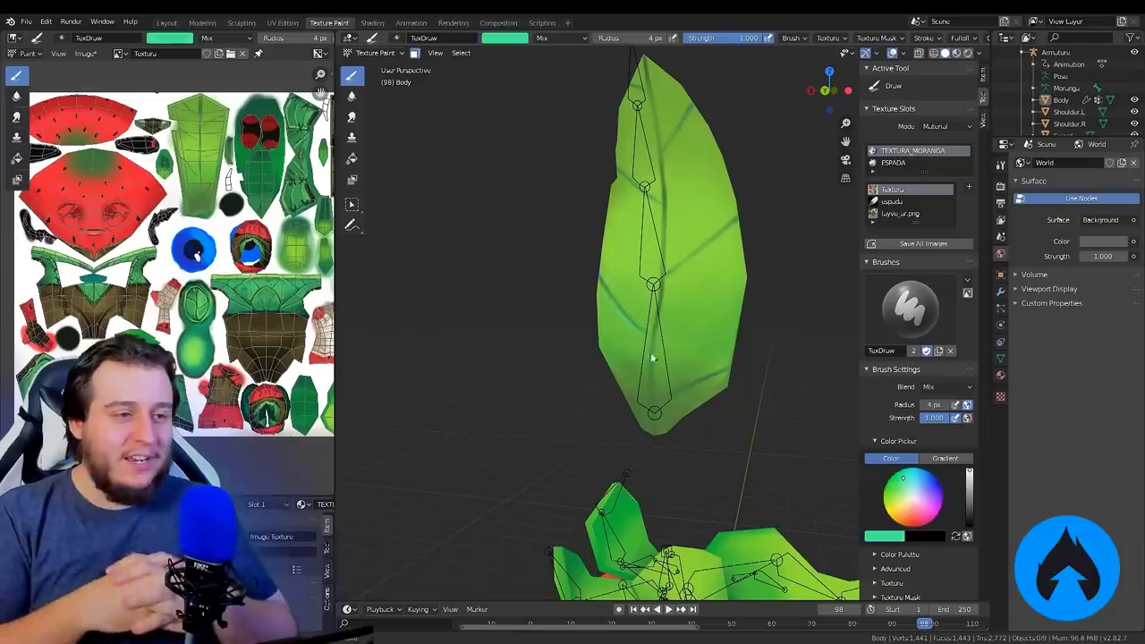
{"action": "key", "text": "s"}
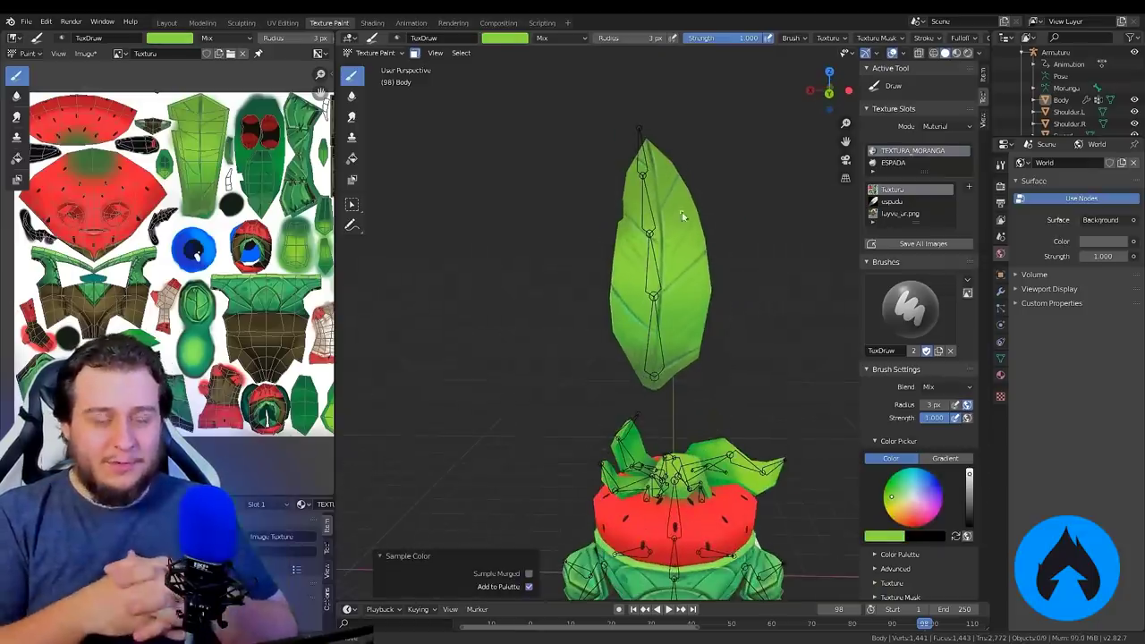
{"action": "middle_click_drag", "start_coordinate": [681, 215], "coordinate": [614, 242]}
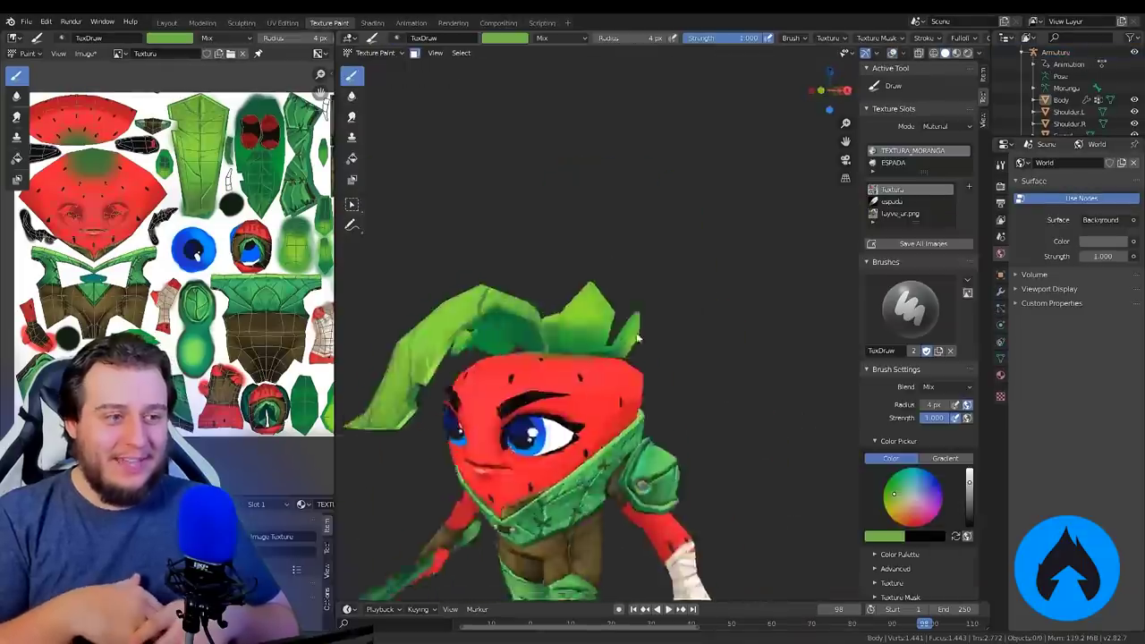
Refine the character's painted head leaves with repeatedly sampled colours
{"action": "key", "text": "s"}
{"action": "mouse_move", "coordinate": [536, 358]}
{"action": "middle_mouse_down"}
{"action": "mouse_move", "coordinate": [713, 388]}
{"action": "mouse_move", "coordinate": [731, 409]}
{"action": "mouse_move", "coordinate": [656, 420]}
{"action": "mouse_move", "coordinate": [617, 340]}
{"action": "mouse_move", "coordinate": [593, 332]}
{"action": "mouse_move", "coordinate": [662, 358]}
{"action": "mouse_move", "coordinate": [663, 338]}
{"action": "mouse_move", "coordinate": [689, 349]}
{"action": "mouse_move", "coordinate": [685, 305]}
{"action": "mouse_move", "coordinate": [675, 366]}
{"action": "mouse_move", "coordinate": [653, 361]}
{"action": "mouse_move", "coordinate": [677, 350]}
{"action": "mouse_move", "coordinate": [633, 322]}
{"action": "mouse_move", "coordinate": [668, 284]}
{"action": "mouse_move", "coordinate": [680, 376]}
{"action": "middle_mouse_up"}
{"action": "scroll", "coordinate": [588, 375], "scroll_direction": "up", "scroll_amount": 3}
{"action": "scroll", "coordinate": [588, 375], "scroll_direction": "down", "scroll_amount": 1}
{"action": "key", "text": "s"}
{"action": "key", "text": "s"}
{"action": "key", "text": "s"}
{"action": "key", "text": "s"}
{"action": "key", "text": "s"}
{"action": "key", "text": "s"}
{"action": "key", "text": "s"}
Touch up further areas of the character's texture with sampled colours and a resized brush
{"action": "scroll", "coordinate": [680, 340], "scroll_direction": "down", "scroll_amount": 6}
{"action": "scroll", "coordinate": [675, 366], "scroll_direction": "up", "scroll_amount": 5}
{"action": "key", "text": "s"}
{"action": "key", "text": "s"}
{"action": "key", "text": "s"}
{"action": "key", "text": "s"}
{"action": "key", "text": "s"}
{"action": "scroll", "coordinate": [680, 376], "scroll_direction": "up", "scroll_amount": 4}
{"action": "key", "text": "f"}
{"action": "left_click_drag", "start_coordinate": [661, 300], "coordinate": [667, 334]}
{"action": "scroll", "coordinate": [691, 351], "scroll_direction": "down", "scroll_amount": 2}
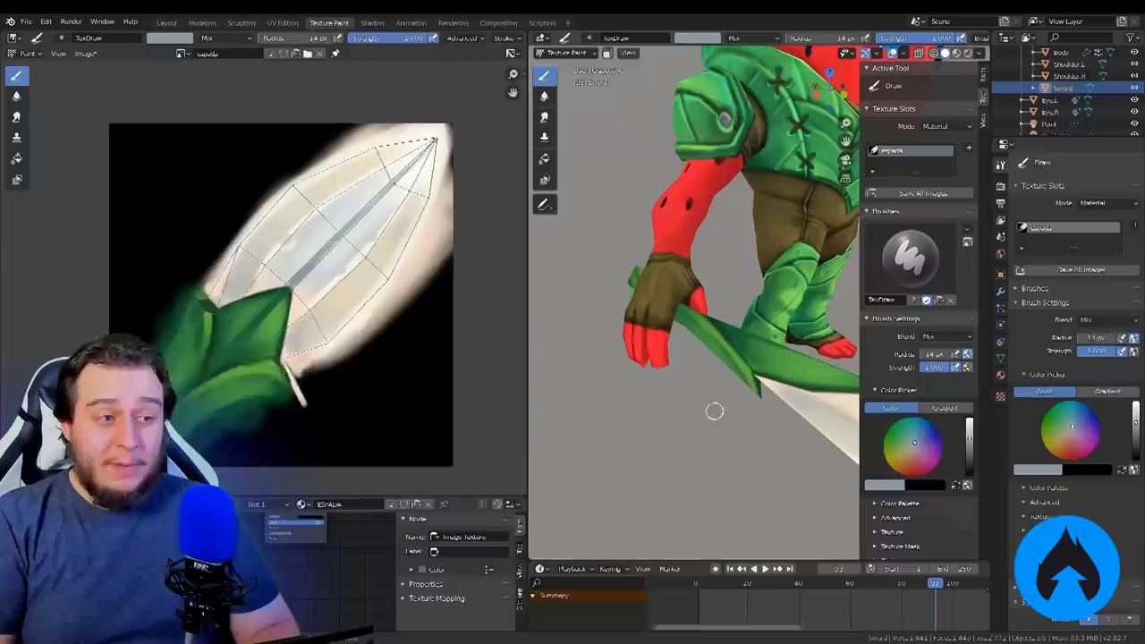
Paint and smooth the sword blade in the espada texture with sampled greys and off-whites, using 14 and 13 px brushes
{"action": "middle_click_drag", "start_coordinate": [305, 335], "coordinate": [237, 352]}
{"action": "key", "text": "s"}
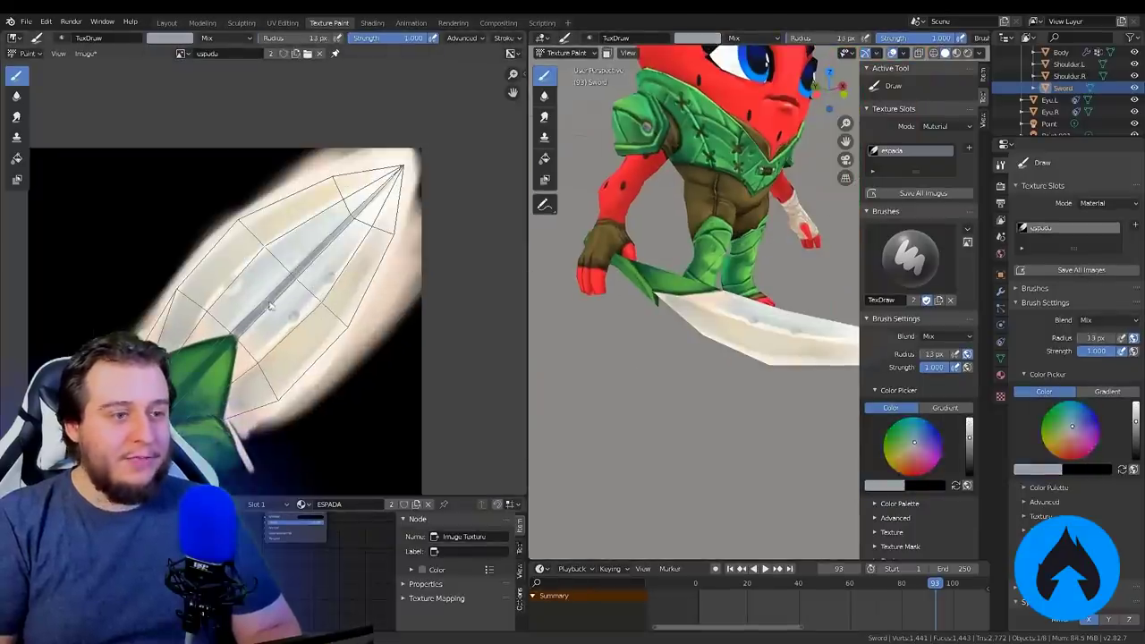
{"action": "middle_click_drag", "start_coordinate": [295, 296], "coordinate": [214, 277]}
{"action": "key", "text": "s"}
{"action": "key", "text": "f"}
{"action": "middle_click_drag", "start_coordinate": [680, 295], "coordinate": [481, 277]}
{"action": "middle_click_drag", "start_coordinate": [644, 286], "coordinate": [706, 299]}
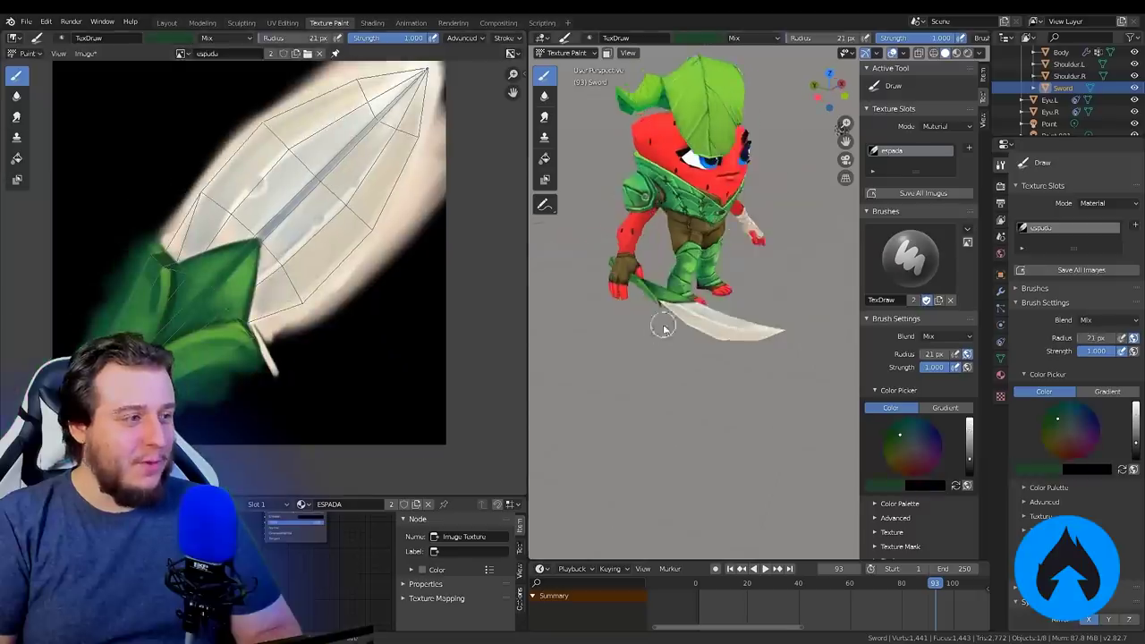
Paint veins on the sword's green leaf guard with a 6 px brush, then tint the leaves blue with an 81 px brush
{"action": "scroll", "coordinate": [662, 324], "scroll_direction": "up", "scroll_amount": 5}
{"action": "mouse_move", "coordinate": [672, 281]}
{"action": "middle_mouse_down"}
{"action": "mouse_move", "coordinate": [560, 247]}
{"action": "mouse_move", "coordinate": [677, 314]}
{"action": "middle_mouse_up"}
{"action": "key", "text": "s"}
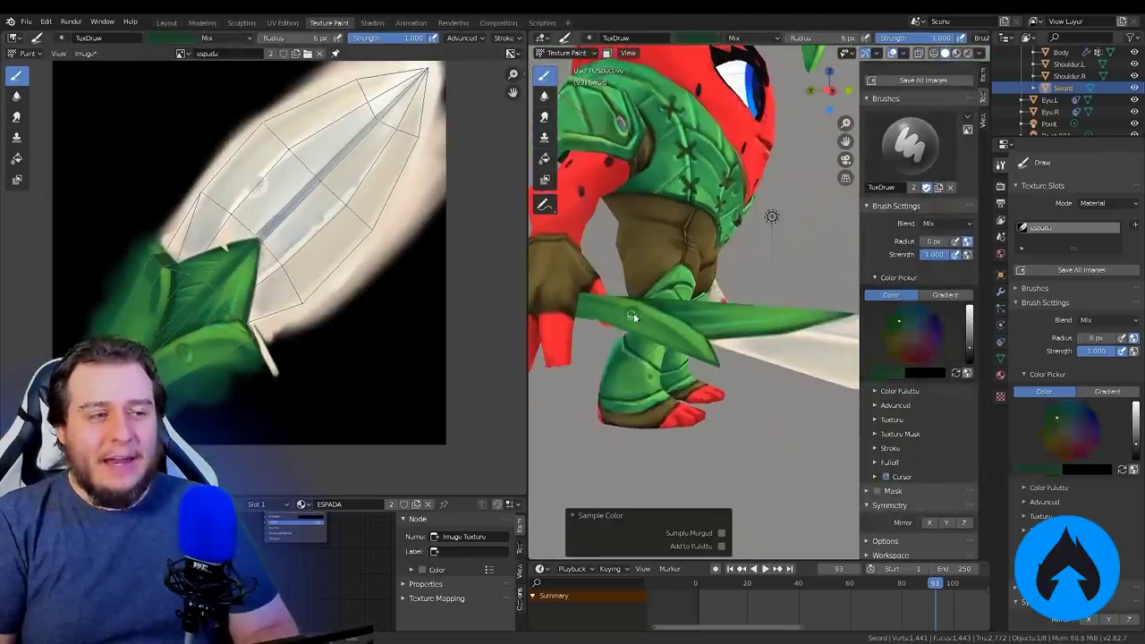
{"action": "middle_click_drag", "start_coordinate": [632, 317], "coordinate": [707, 329]}
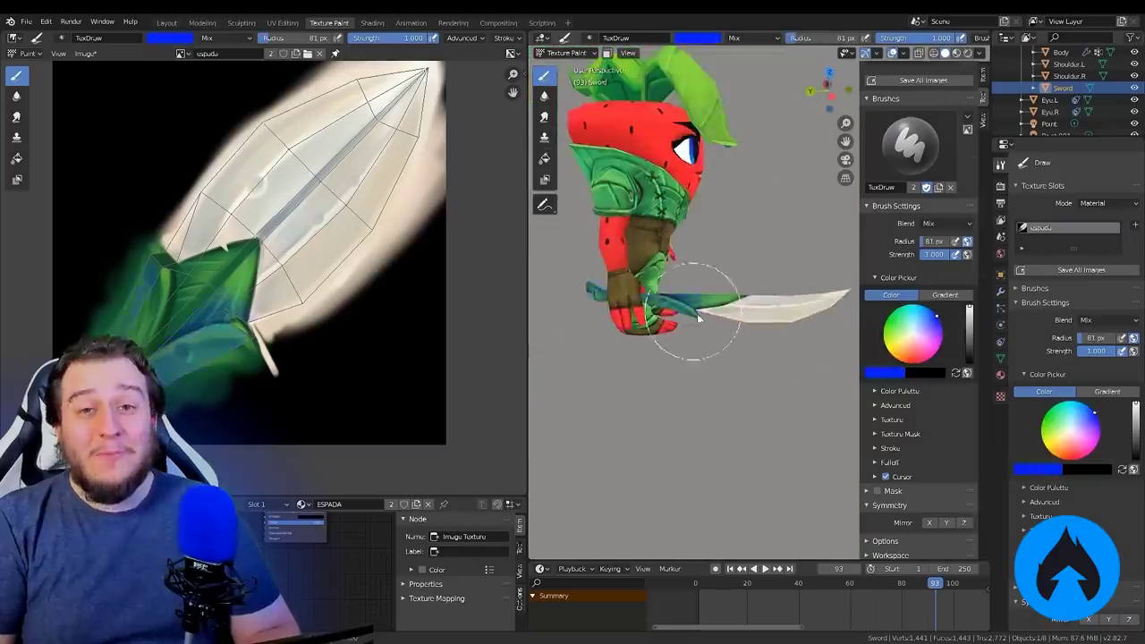
{"action": "key", "text": "f"}
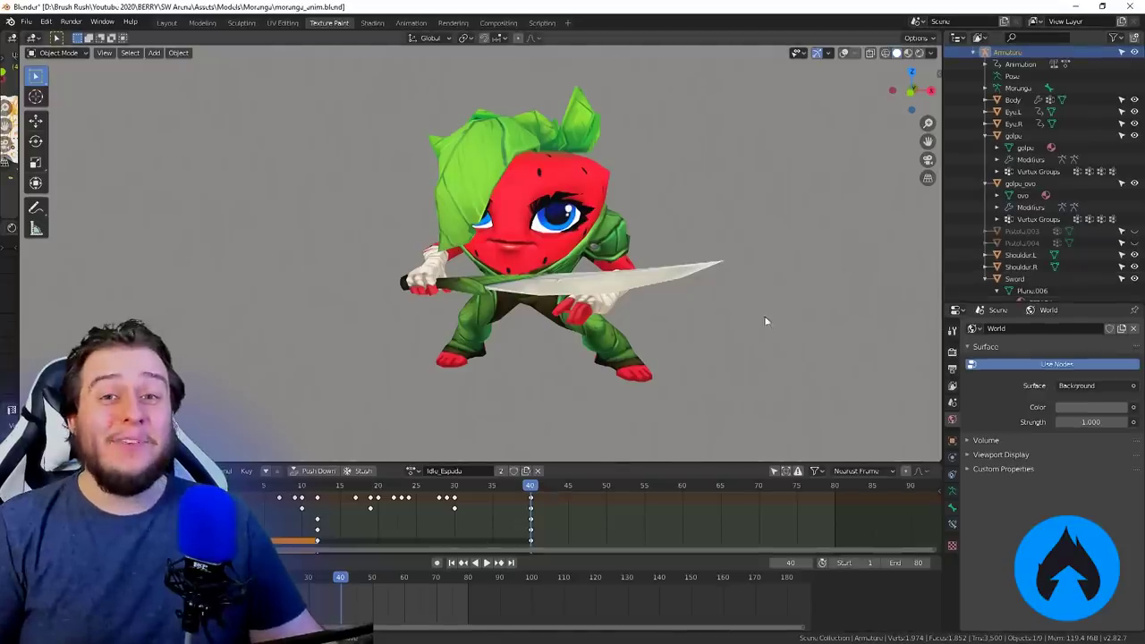
Examine the character from behind in the Idle_Espada pose, focusing on the seam between thigh and knee
{"action": "middle_click_drag", "start_coordinate": [764, 320], "coordinate": [334, 316]}
{"action": "scroll", "coordinate": [525, 346], "scroll_direction": "up", "scroll_amount": 6}
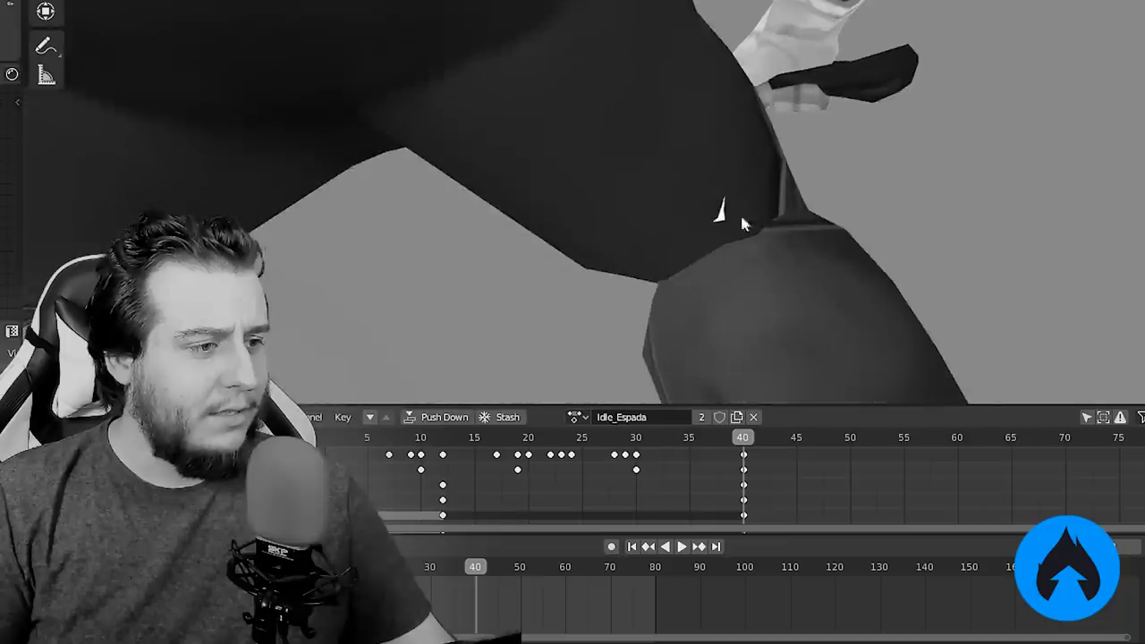
{"action": "middle_click_drag", "start_coordinate": [741, 217], "coordinate": [780, 126]}
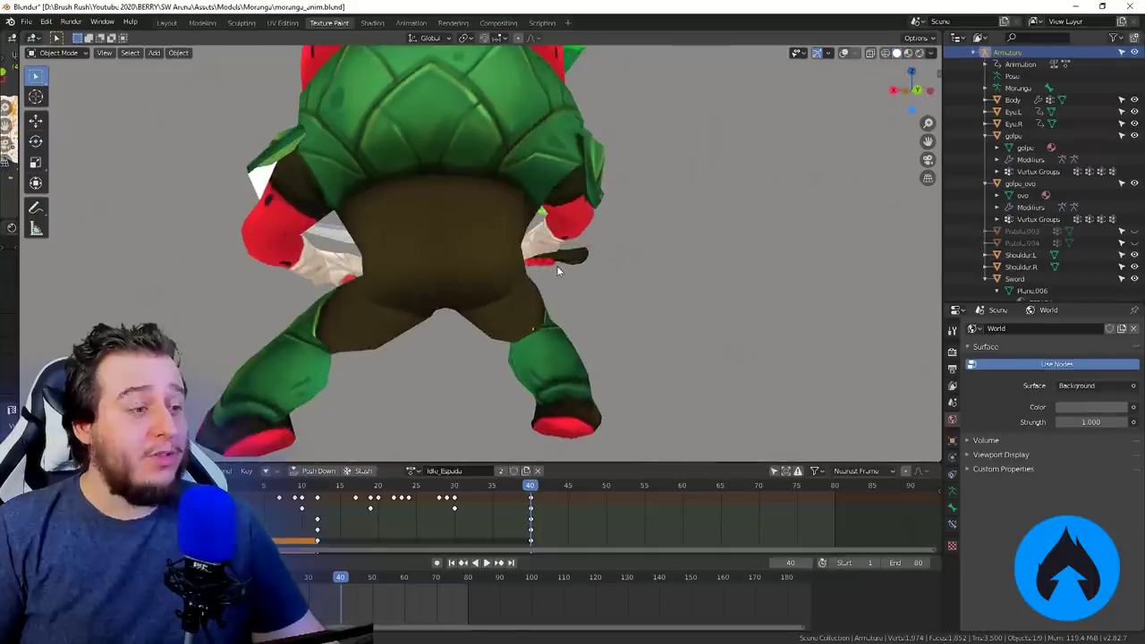
{"action": "middle_click_drag", "start_coordinate": [556, 265], "coordinate": [567, 274]}
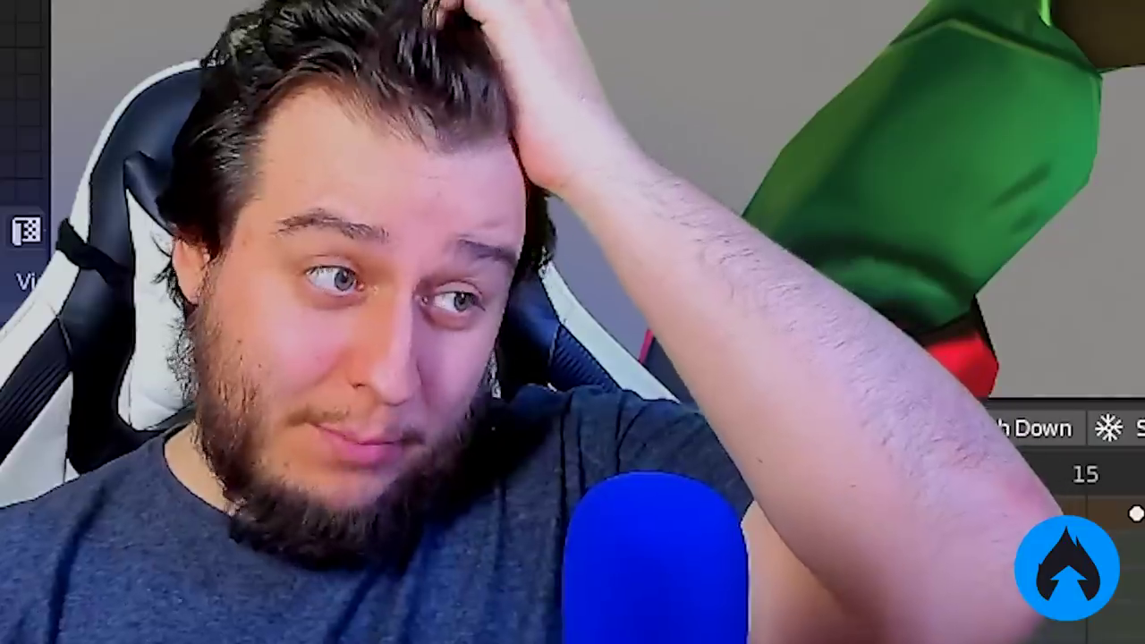
{"action": "middle_click_drag", "start_coordinate": [567, 269], "coordinate": [533, 257]}
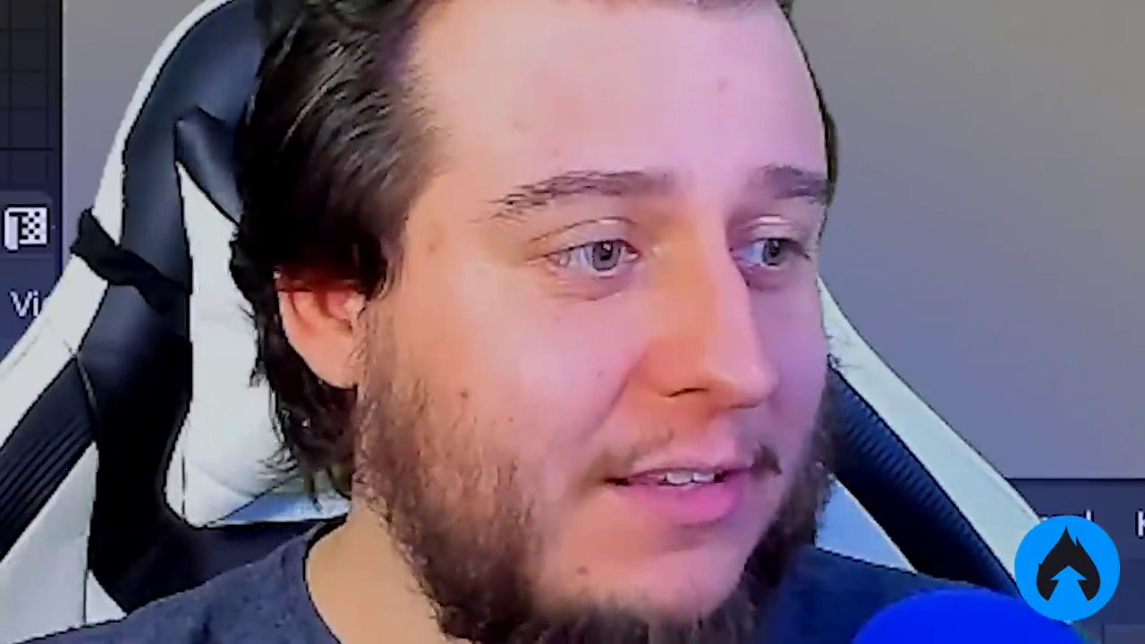
{"action": "middle_click_drag", "start_coordinate": [600, 273], "coordinate": [545, 296]}
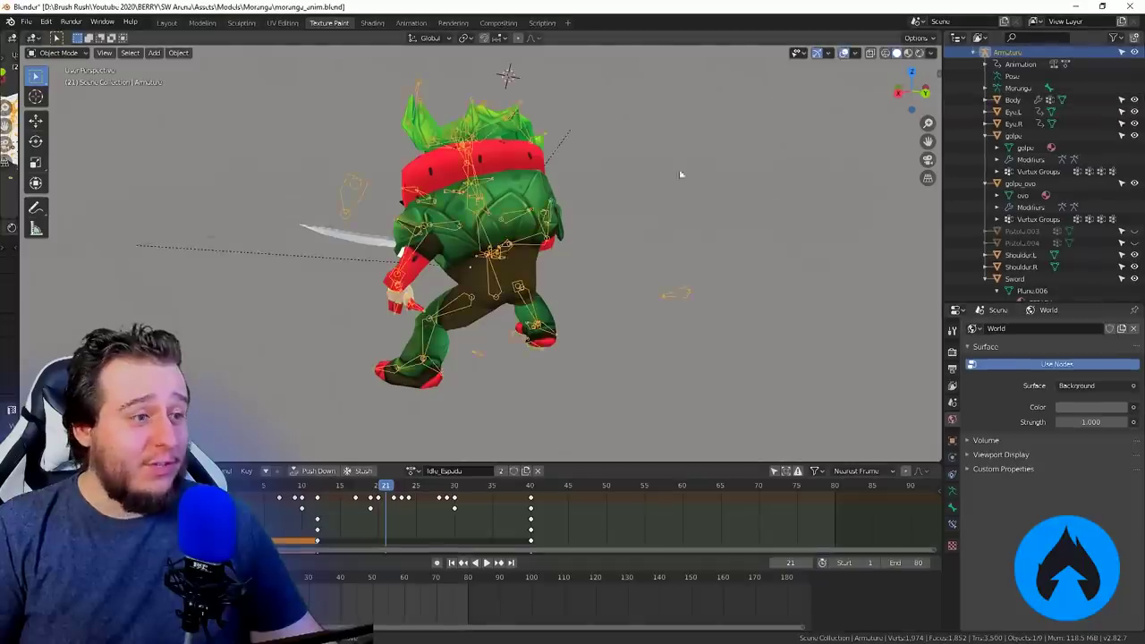
Select the character's armature and switch it to Pose Mode
{"action": "middle_click_drag", "start_coordinate": [680, 174], "coordinate": [621, 170]}
{"action": "left_click", "coordinate": [503, 235]}
{"action": "scroll", "coordinate": [510, 336], "scroll_direction": "up", "scroll_amount": 5}
{"action": "left_click", "coordinate": [552, 338]}
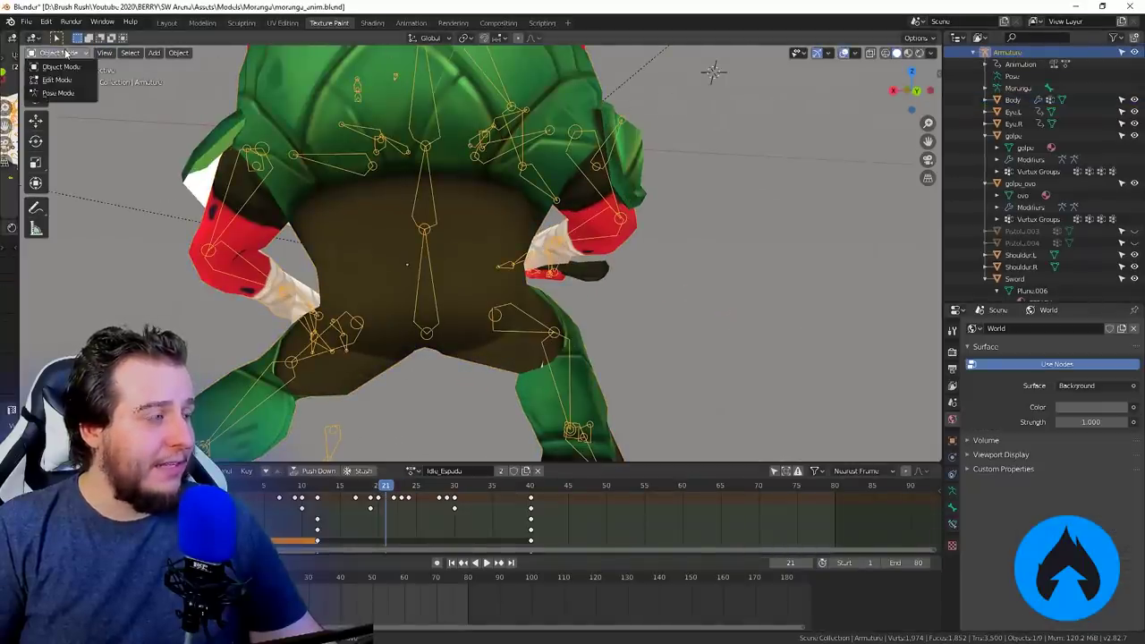
{"action": "left_click", "coordinate": [59, 93]}
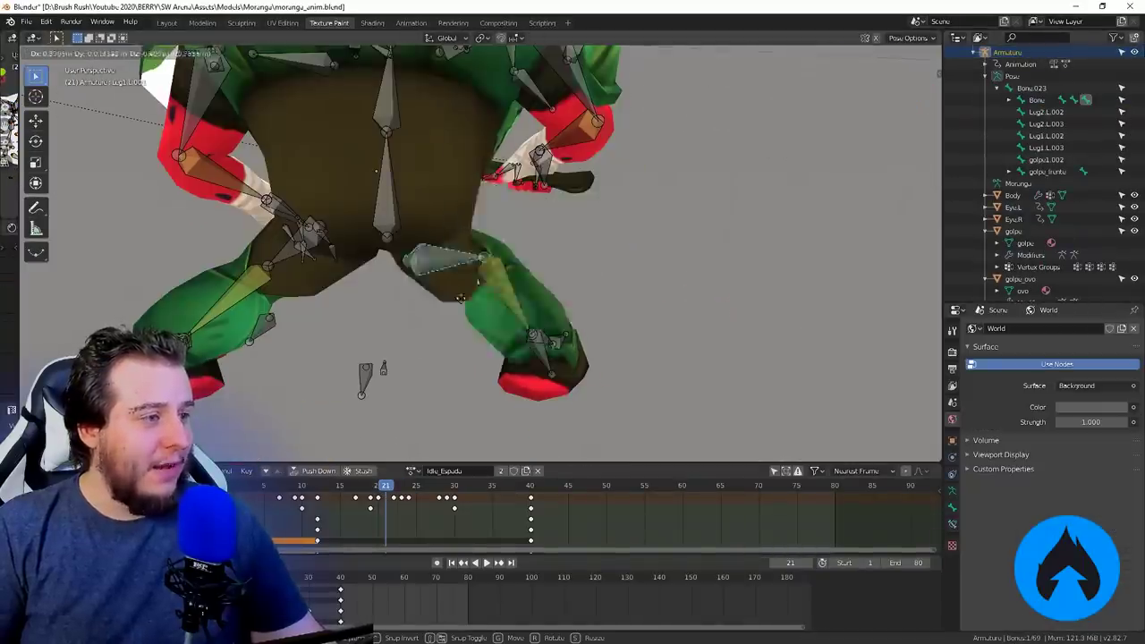
Try moving the thigh bone of the character's right leg
{"action": "right_click", "coordinate": [460, 298]}
{"action": "middle_click_drag", "start_coordinate": [471, 299], "coordinate": [559, 298]}
{"action": "left_click", "coordinate": [565, 286]}
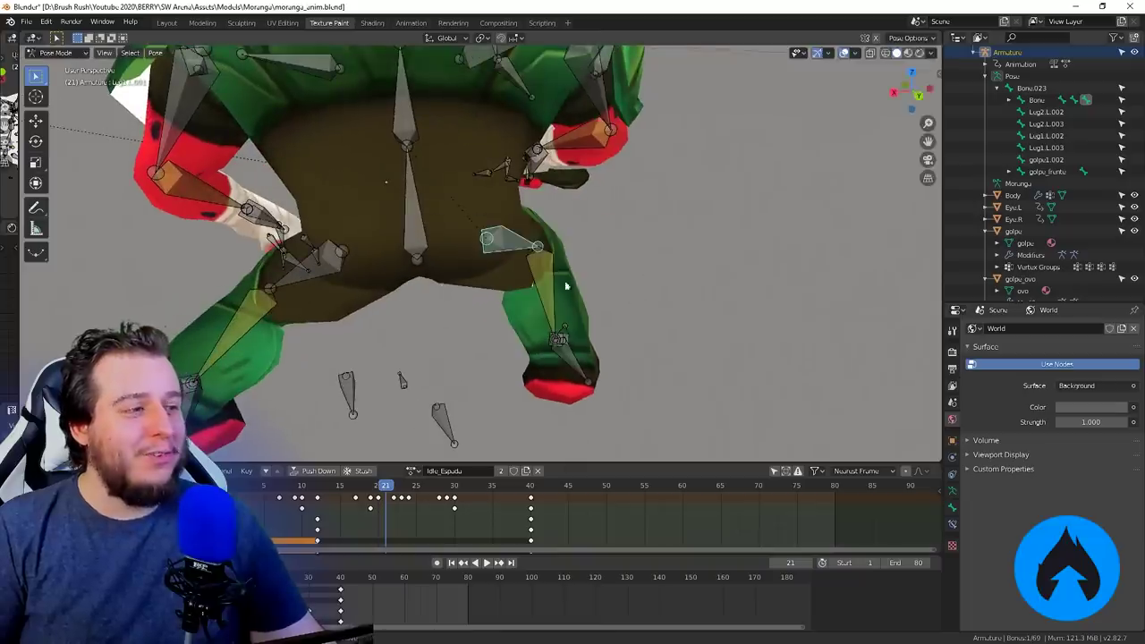
{"action": "right_click", "coordinate": [372, 309]}
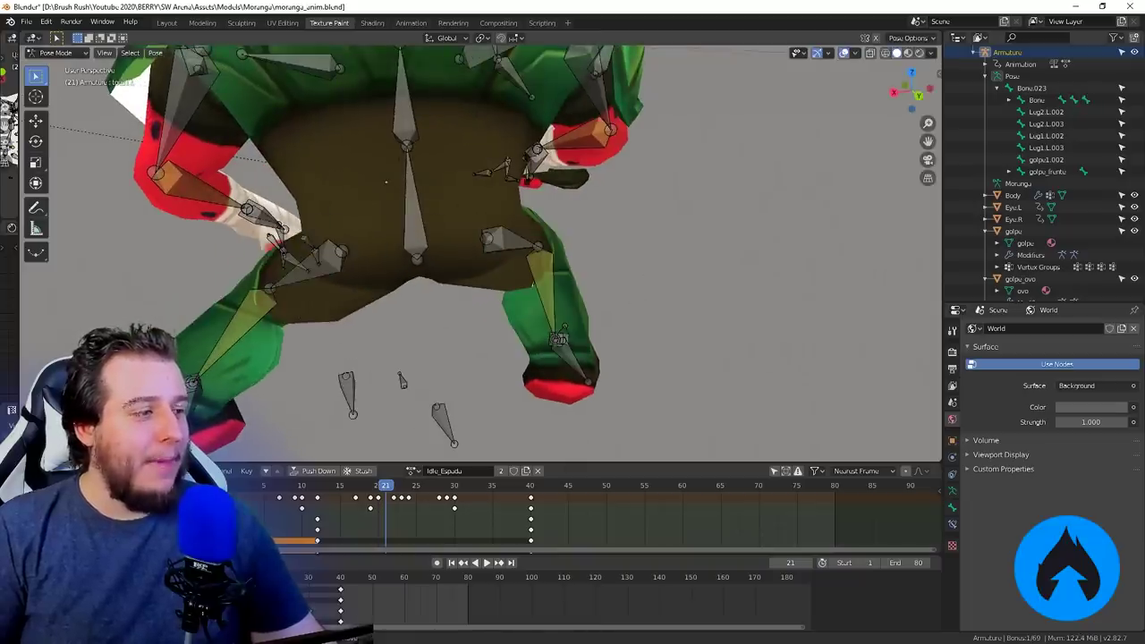
Try moving the left foot's control bone Lug2.L.002 inward to test the leg rig
{"action": "key", "text": "g"}
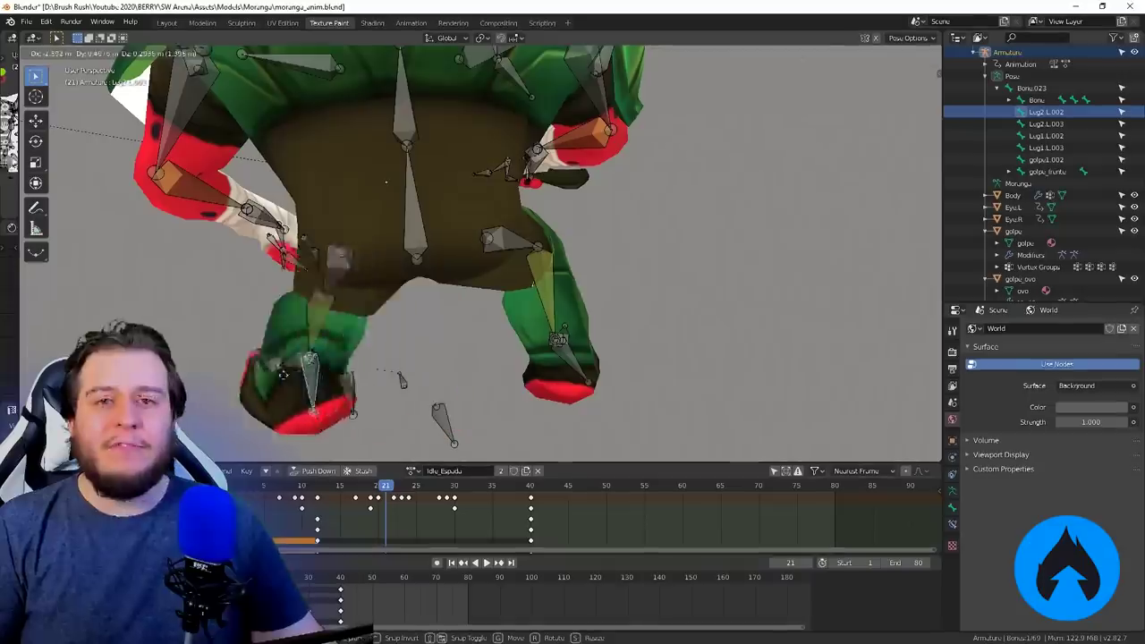
{"action": "left_click", "coordinate": [282, 374]}
{"action": "middle_click_drag", "start_coordinate": [295, 371], "coordinate": [498, 368]}
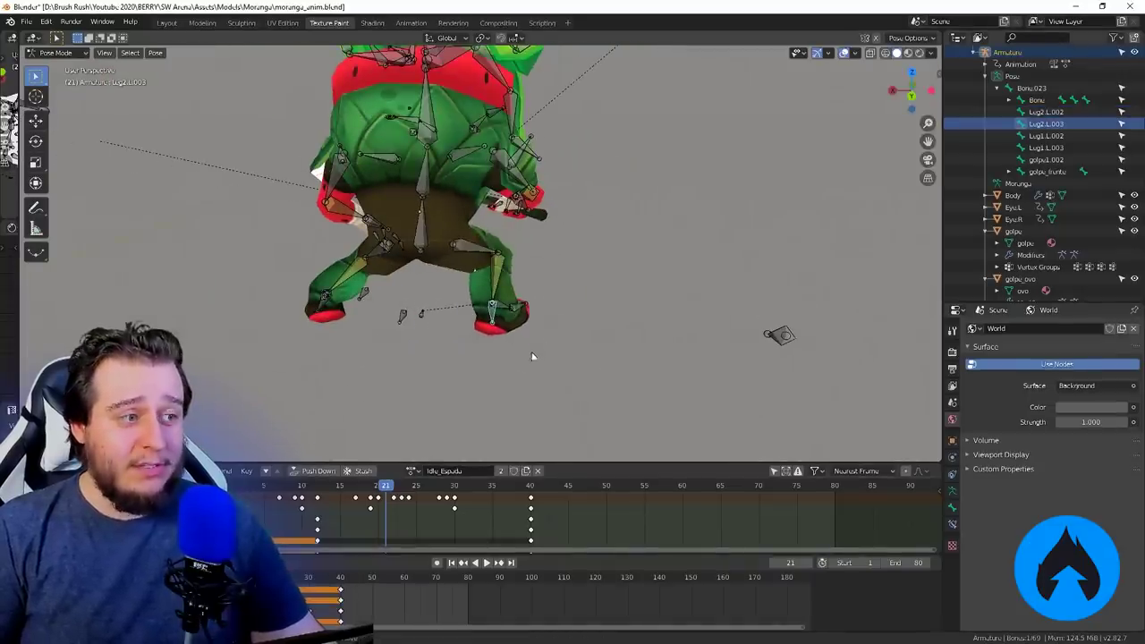
Try moving the right foot's control bone Lug2.L.003 toward the other foot
{"action": "middle_click_drag", "start_coordinate": [531, 355], "coordinate": [566, 362]}
{"action": "key", "text": "g"}
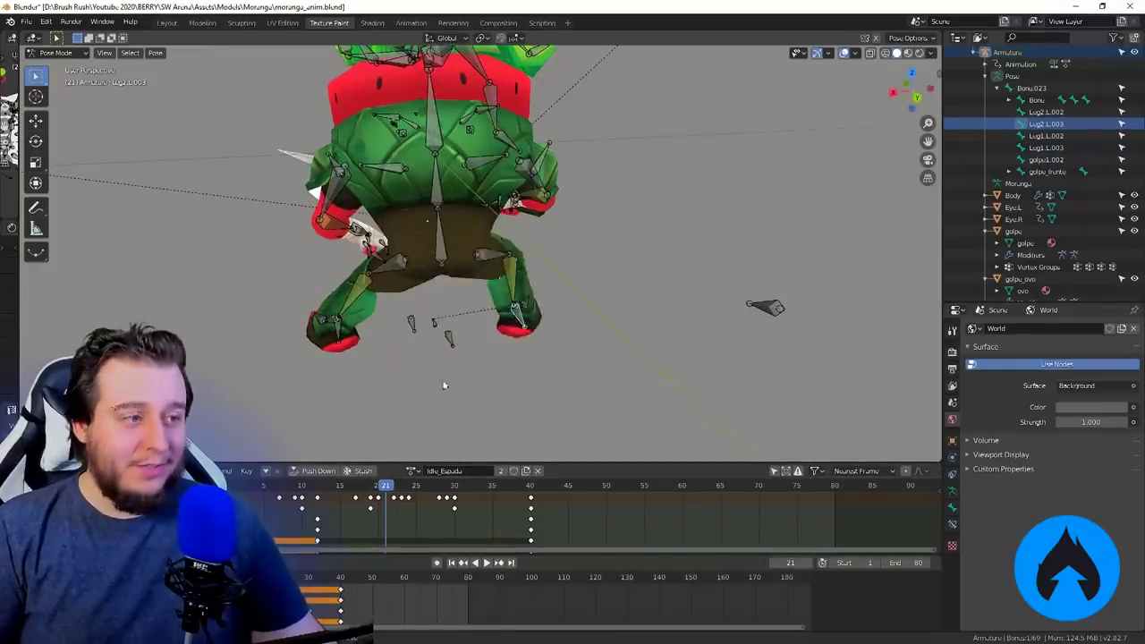
{"action": "middle_click_drag", "start_coordinate": [443, 386], "coordinate": [445, 348]}
{"action": "key", "text": "g"}
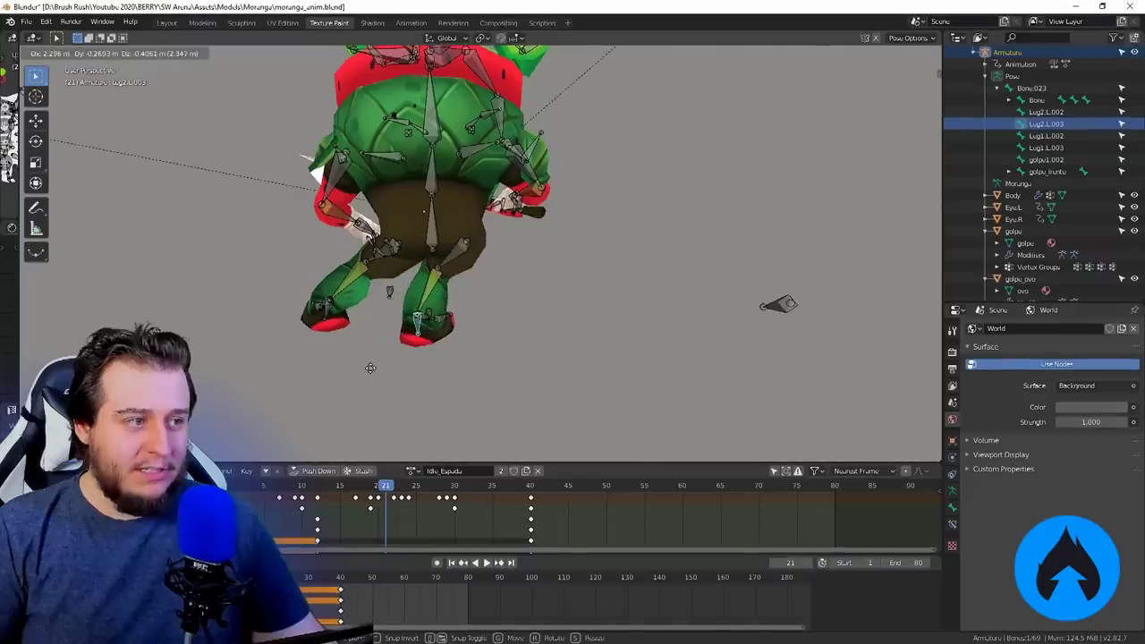
{"action": "middle_click_drag", "start_coordinate": [370, 368], "coordinate": [466, 387]}
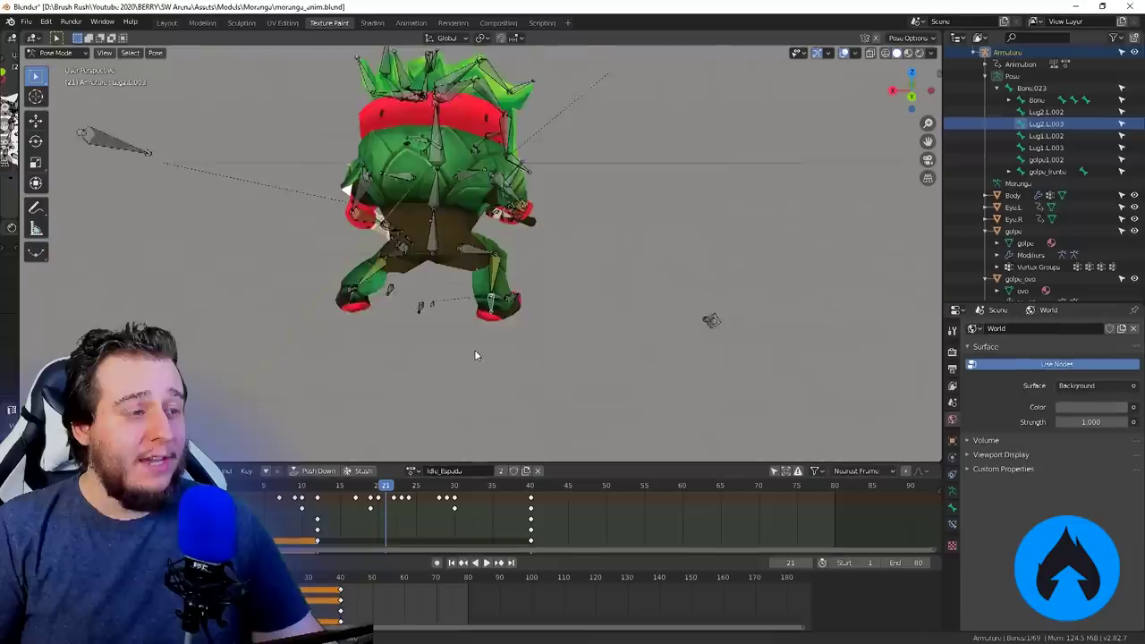
Try moving the hip's main bone to see how both legs follow the body
{"action": "scroll", "coordinate": [475, 352], "scroll_direction": "up", "scroll_amount": 3}
{"action": "key", "text": "g"}
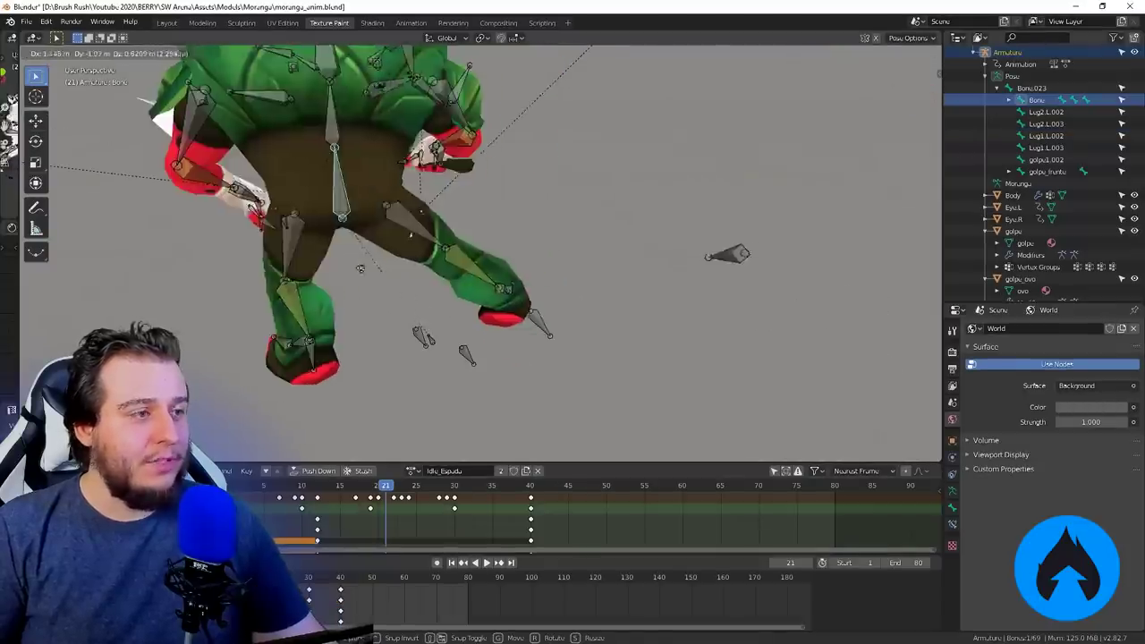
{"action": "right_click", "coordinate": [427, 281]}
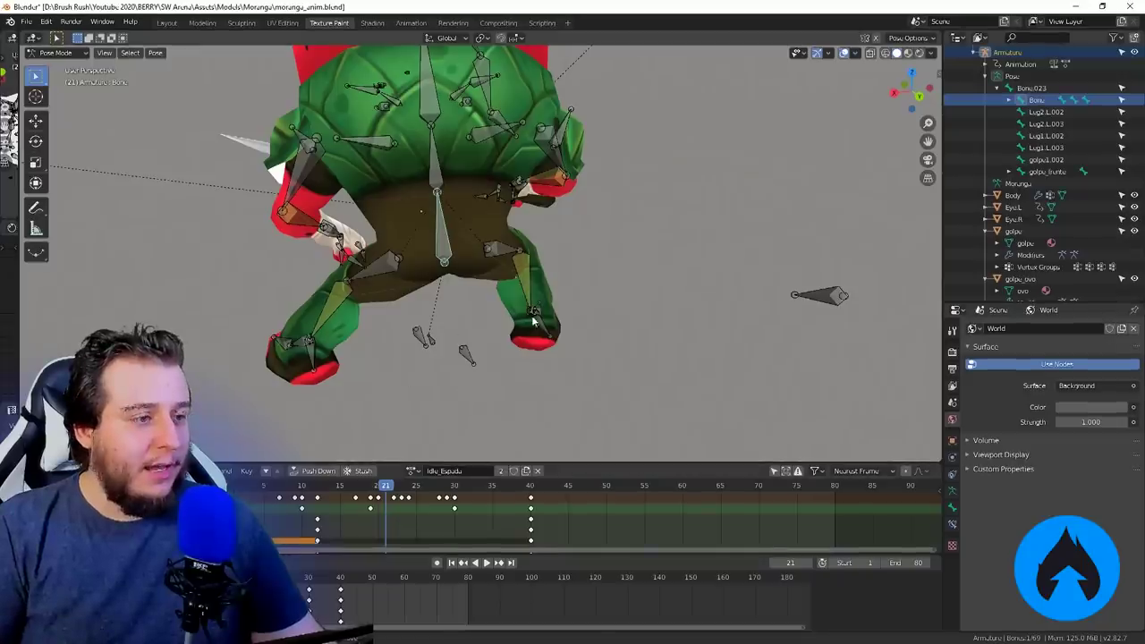
Select the right foot's control bone, scrub the Idle_Espada animation to frame 6 and hide the viewport overlays
{"action": "left_click", "coordinate": [534, 322]}
{"action": "middle_click_drag", "start_coordinate": [534, 322], "coordinate": [474, 340]}
{"action": "left_click_drag", "start_coordinate": [265, 486], "coordinate": [272, 521]}
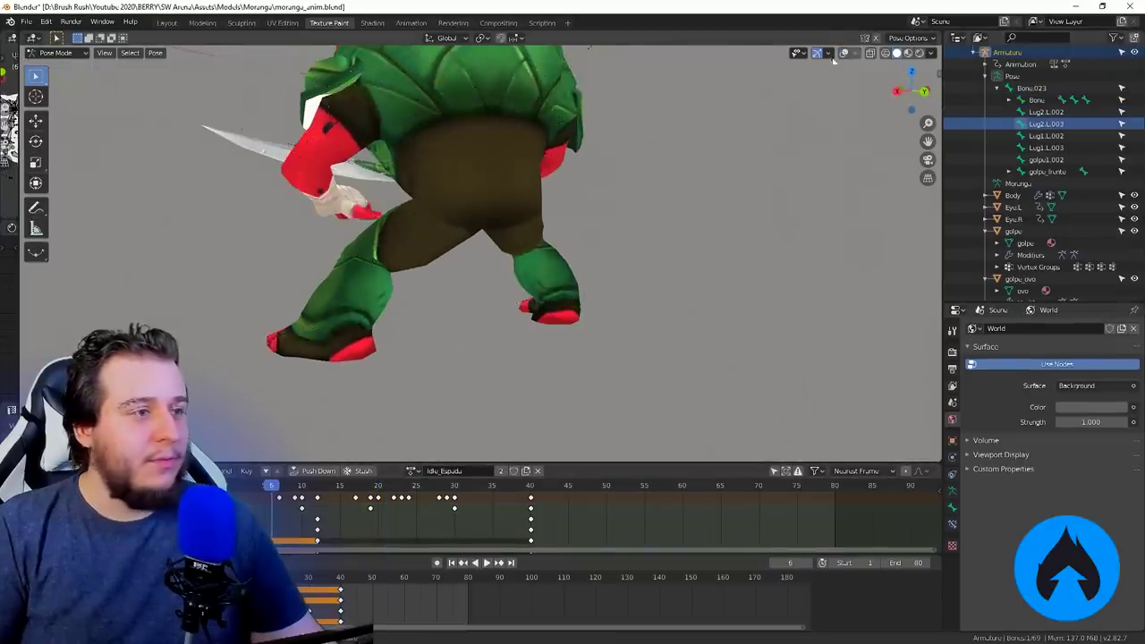
{"action": "scroll", "coordinate": [609, 241], "scroll_direction": "down", "scroll_amount": 4}
{"action": "middle_click_drag", "start_coordinate": [527, 277], "coordinate": [590, 292]}
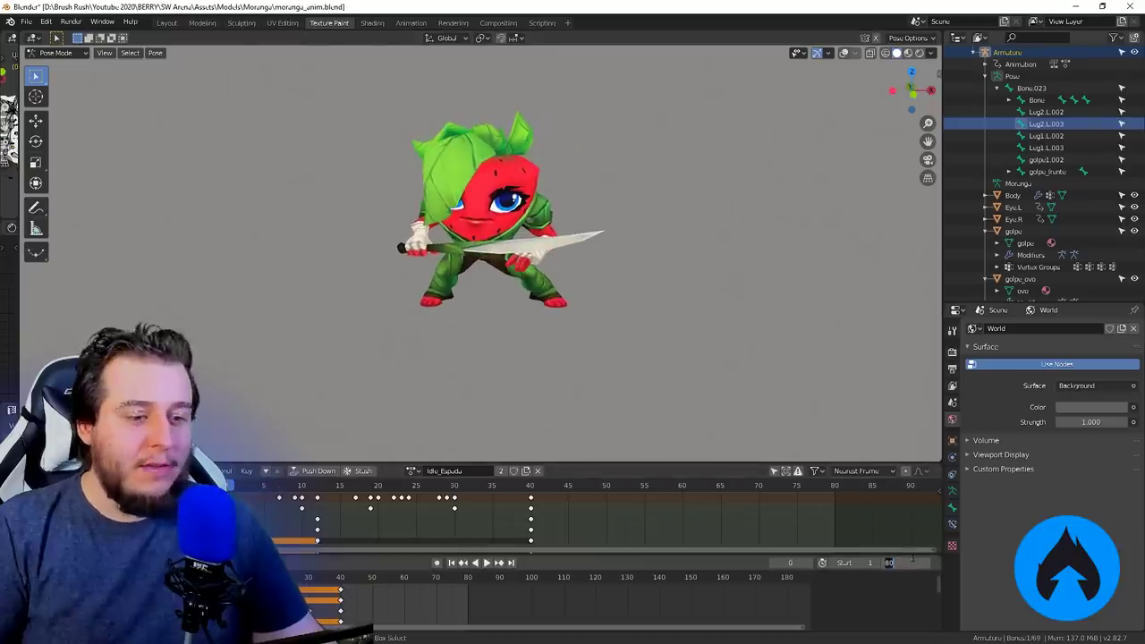
Set the animation's end frame to 40 and play back Idle_Espada
{"action": "type", "text": "0"}
{"action": "key", "text": "Return"}
{"action": "key", "text": "space"}
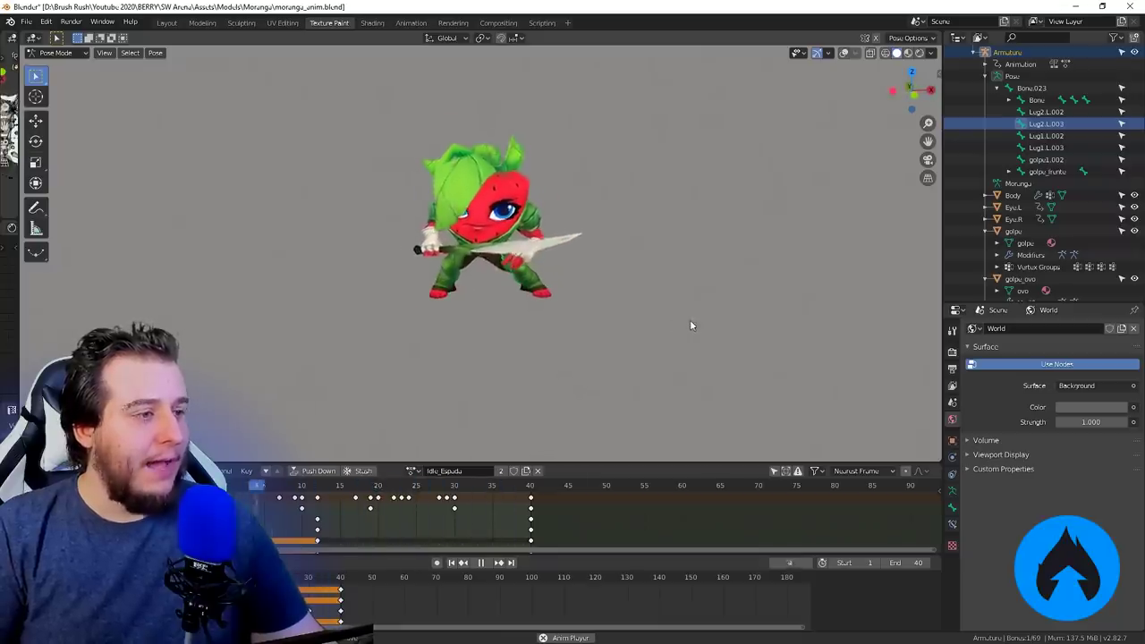
Assign the Idle_normal action to the armature and hide the Sword object
{"action": "left_click", "coordinate": [413, 470]}
{"action": "scroll", "coordinate": [486, 555], "scroll_direction": "up", "scroll_amount": 15}
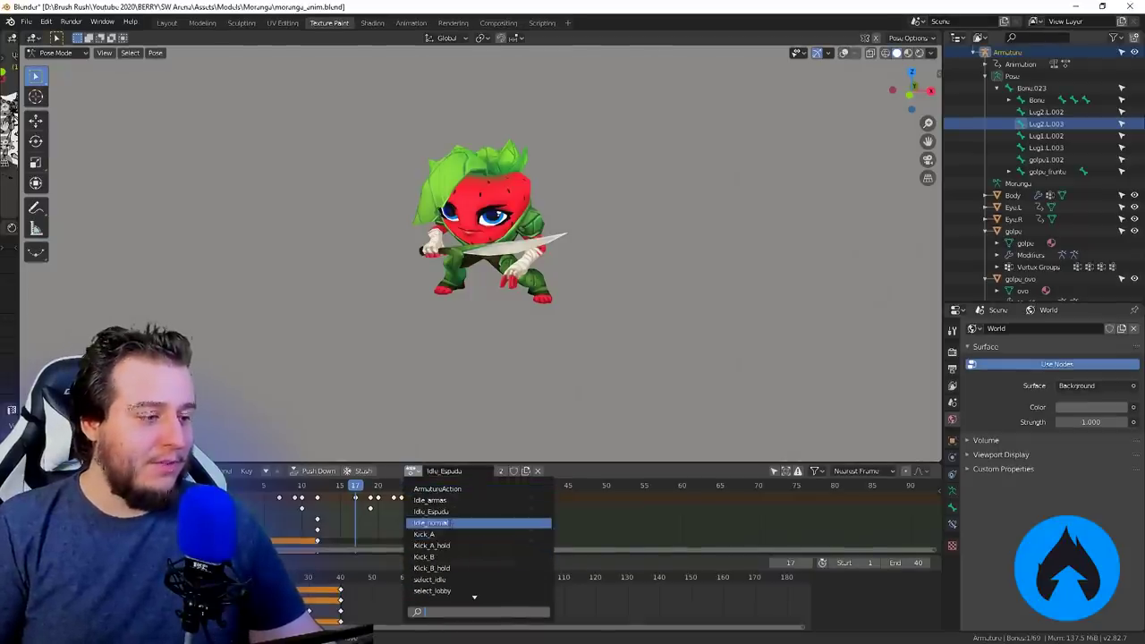
{"action": "left_click", "coordinate": [447, 523]}
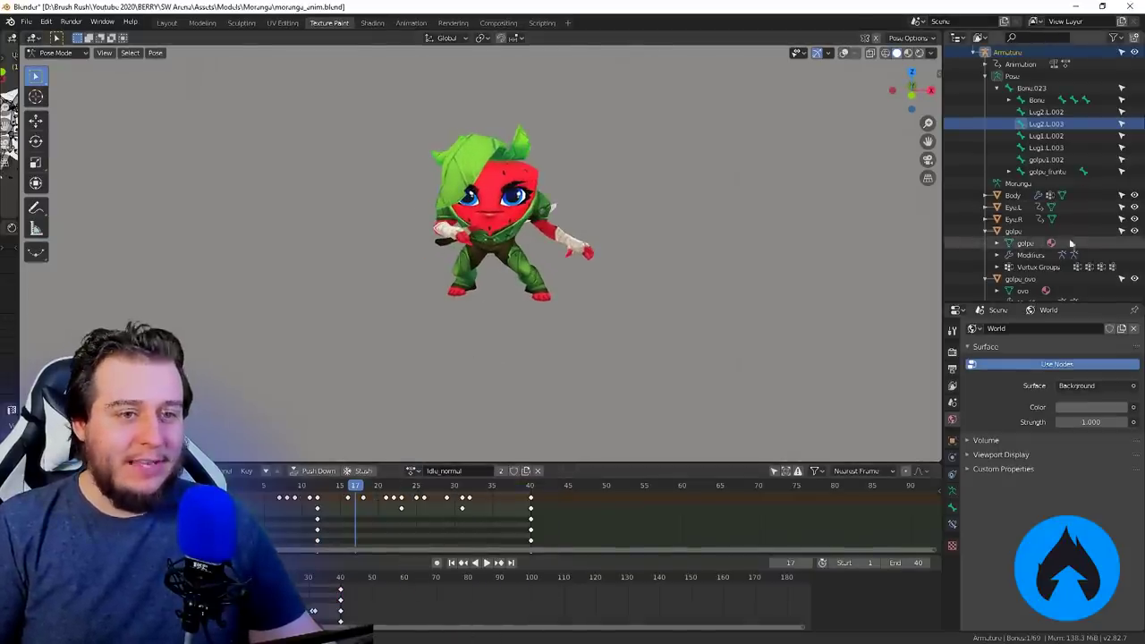
{"action": "scroll", "coordinate": [1118, 241], "scroll_direction": "down", "scroll_amount": 5}
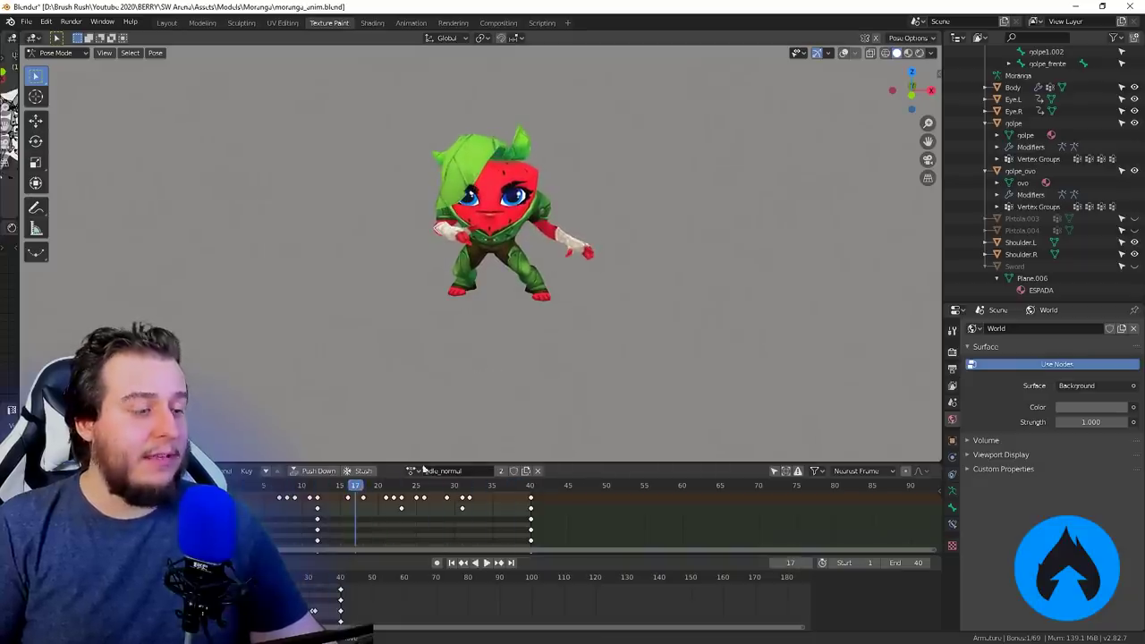
Assign the Kick_A action to the armature and play it back in a closer view
{"action": "left_click", "coordinate": [412, 470]}
{"action": "left_click", "coordinate": [470, 534]}
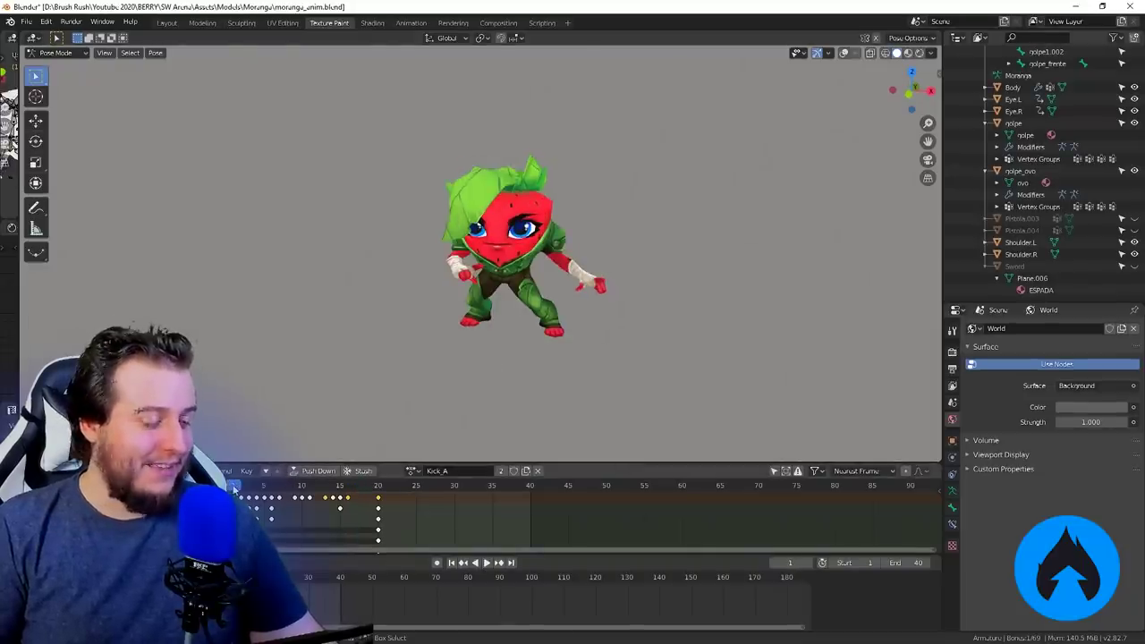
{"action": "scroll", "coordinate": [575, 342], "scroll_direction": "up", "scroll_amount": 2}
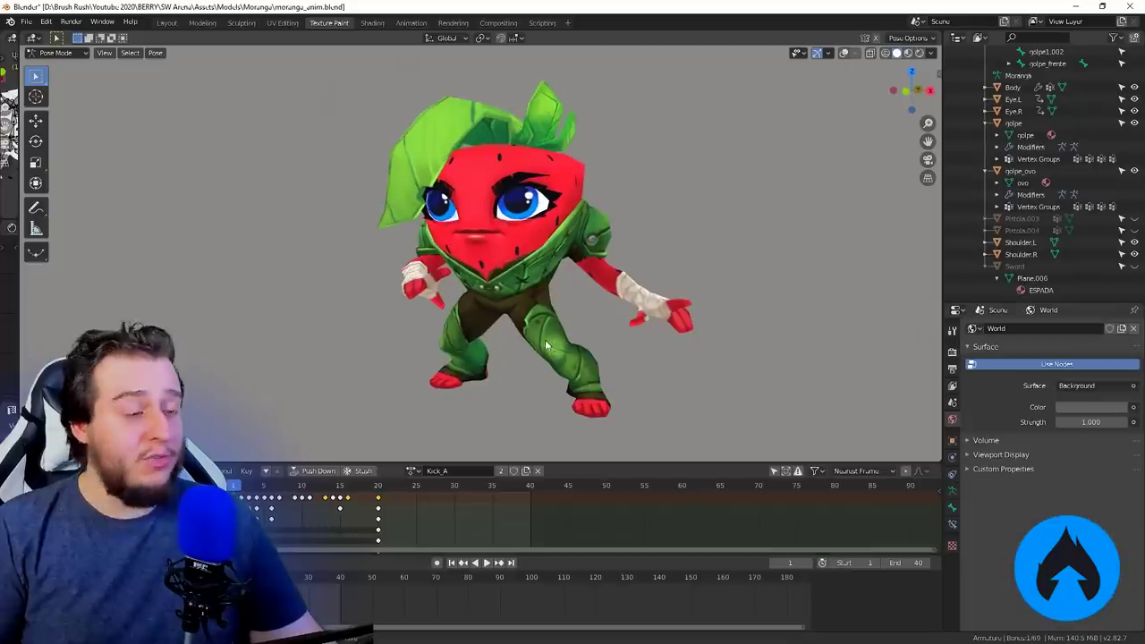
{"action": "key", "text": "space"}
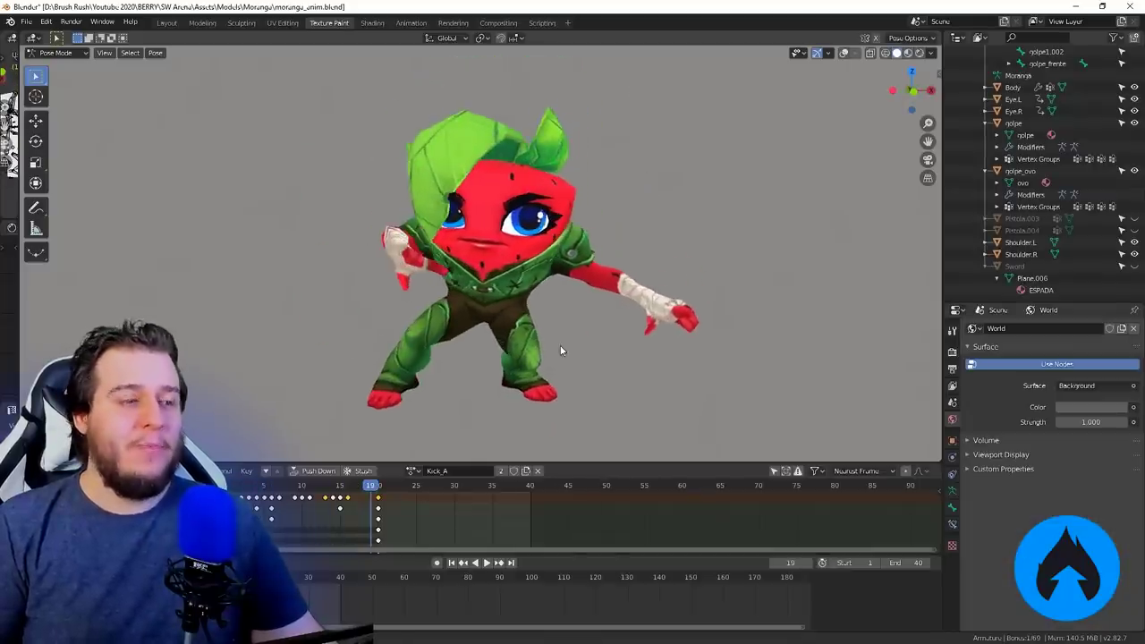
{"action": "key", "text": "Escape"}
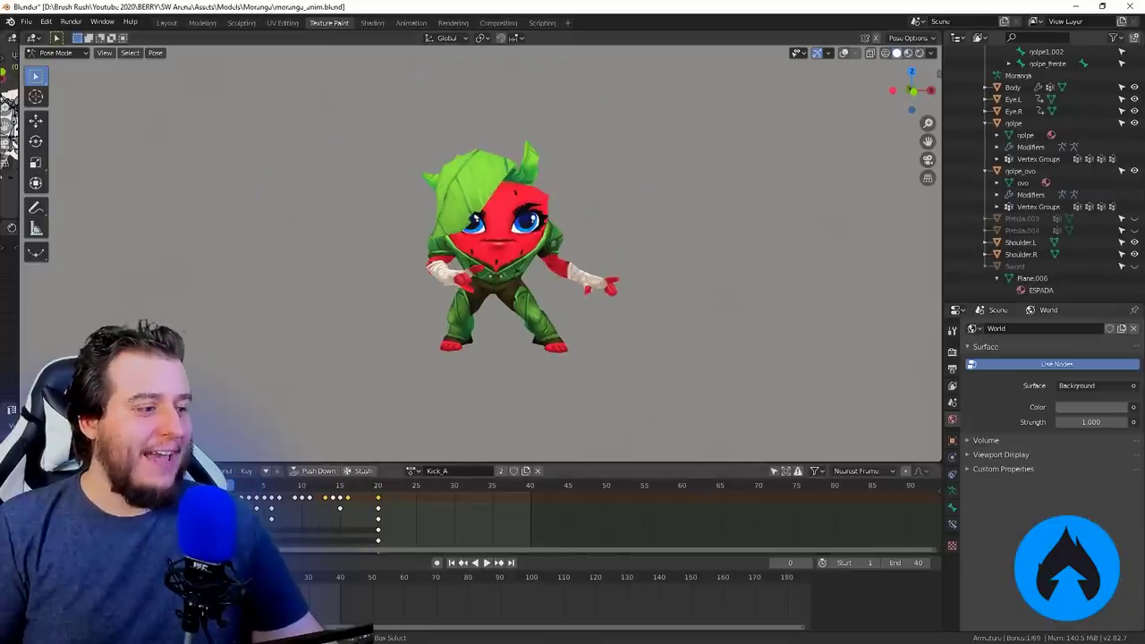
Replay the Kick_A animation and scrub to frame 7 with the rig overlays shown
{"action": "key", "text": "space"}
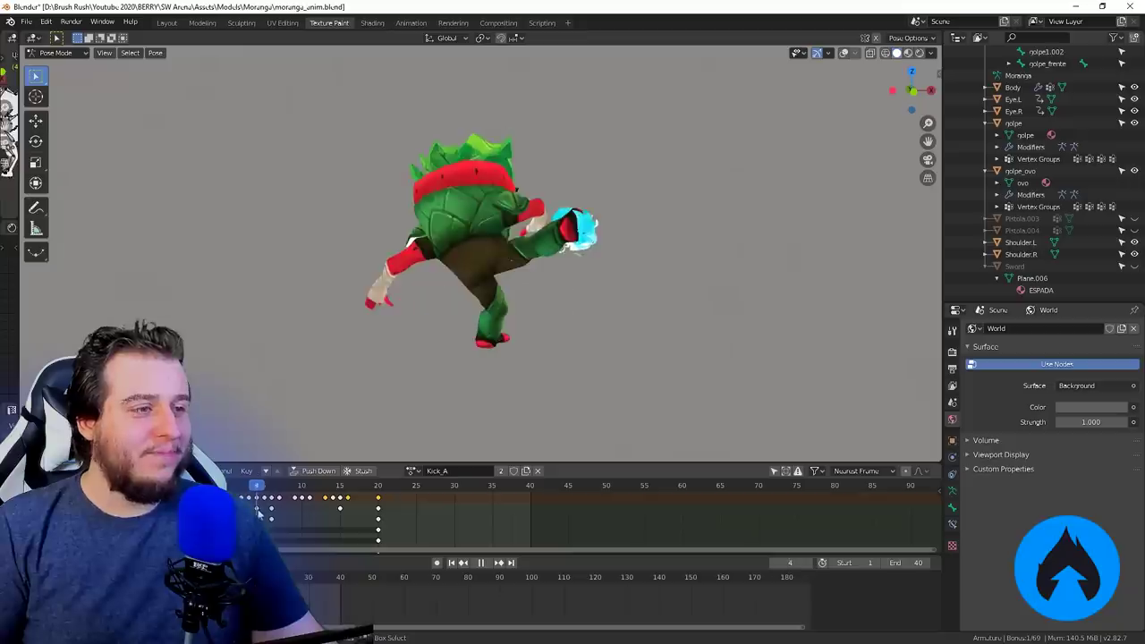
{"action": "key", "text": "space"}
{"action": "mouse_move", "coordinate": [438, 380]}
{"action": "middle_mouse_down"}
{"action": "mouse_move", "coordinate": [455, 376]}
{"action": "mouse_move", "coordinate": [424, 373]}
{"action": "mouse_move", "coordinate": [452, 377]}
{"action": "middle_mouse_up"}
{"action": "key", "text": "space"}
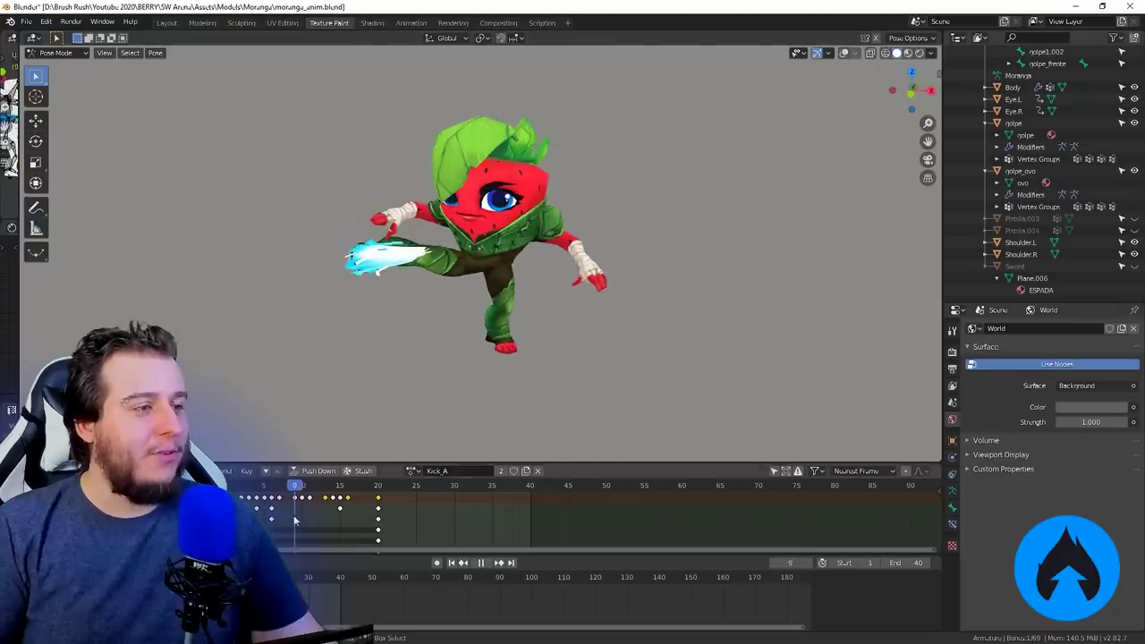
{"action": "left_click_drag", "start_coordinate": [292, 519], "coordinate": [282, 519]}
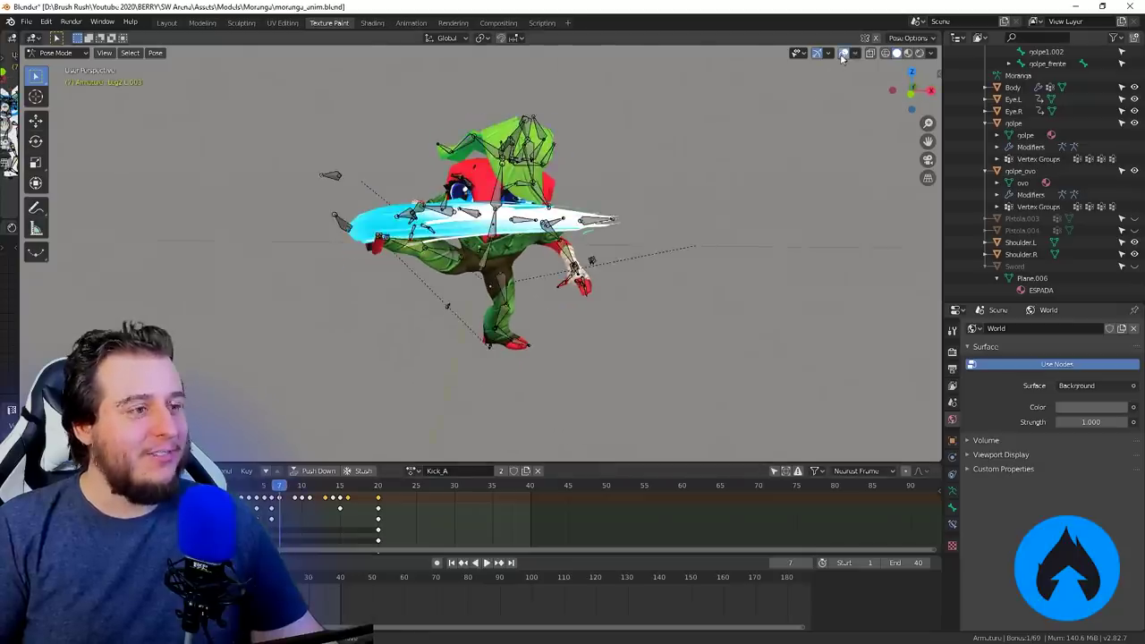
Try moving the slash effect's bone in the Kick_A pose at frame 7 and cancel the move
{"action": "middle_click_drag", "start_coordinate": [573, 206], "coordinate": [556, 390]}
{"action": "key", "text": "g"}
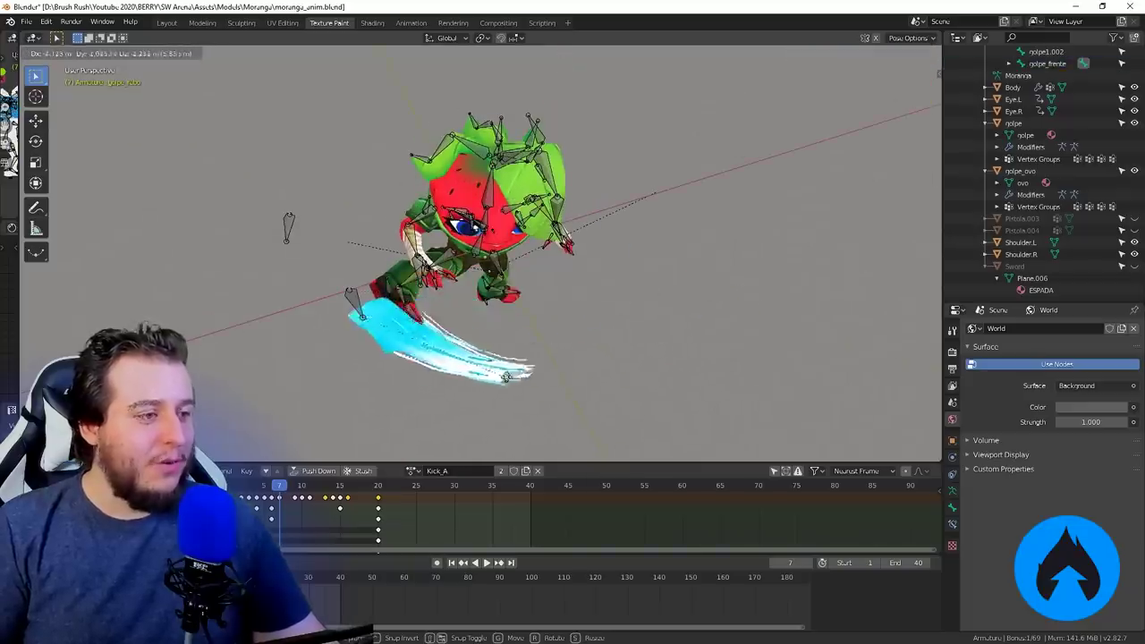
{"action": "key", "text": "Escape"}
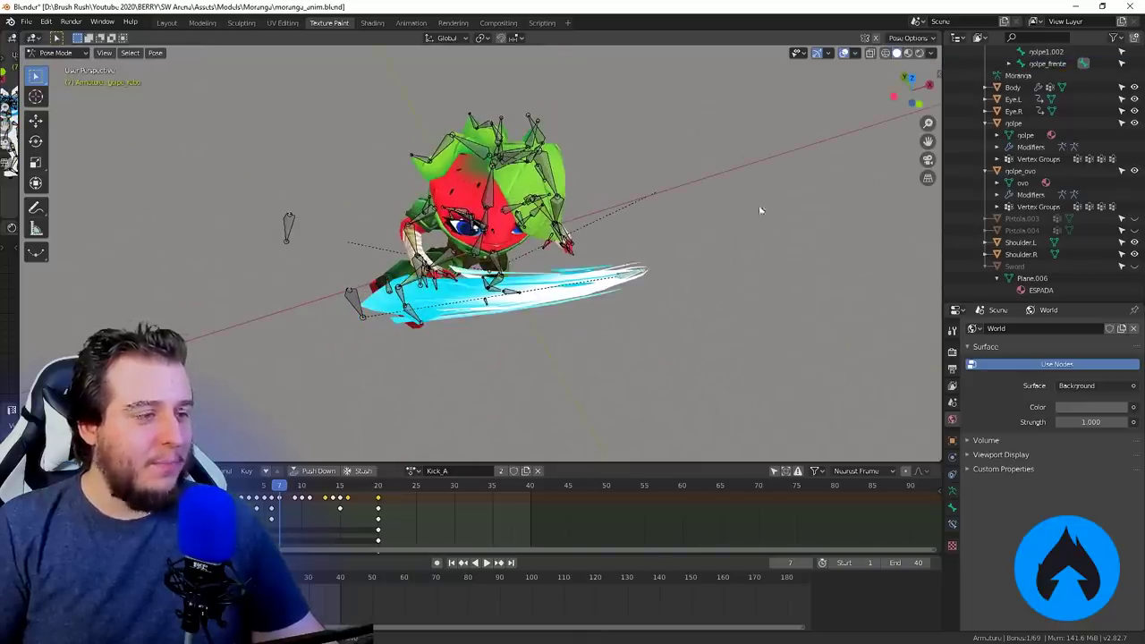
Play back Kick_A with the rig overlays hidden, viewing the character from several angles
{"action": "key", "text": "space"}
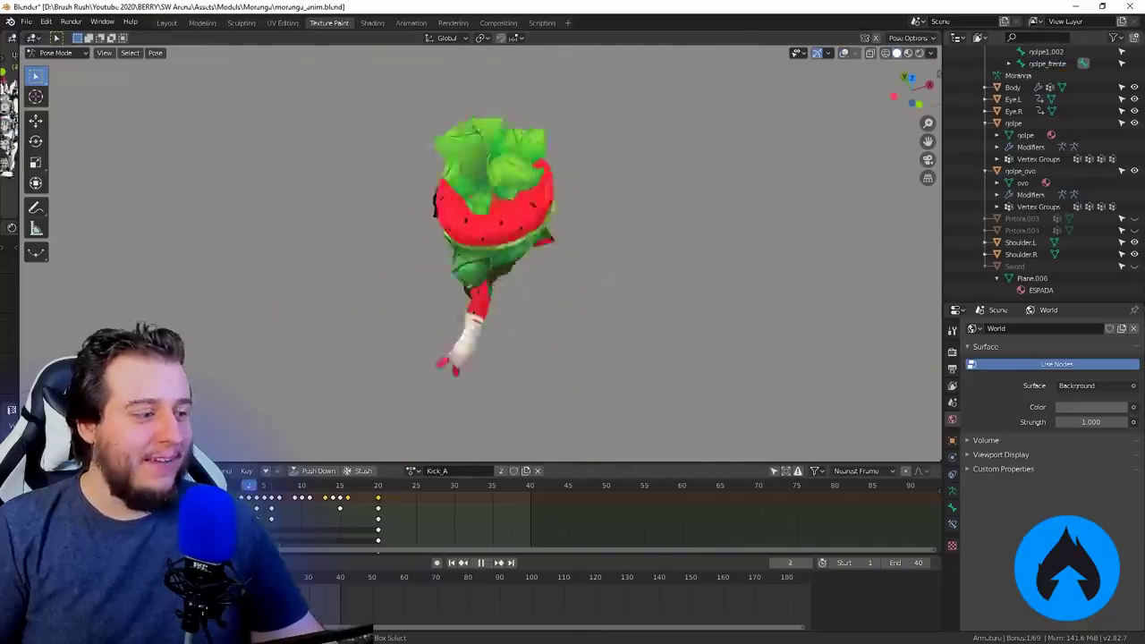
{"action": "middle_click_drag", "start_coordinate": [466, 348], "coordinate": [547, 332]}
{"action": "key", "text": "space"}
{"action": "scroll", "coordinate": [555, 333], "scroll_direction": "down", "scroll_amount": 4}
{"action": "middle_click_drag", "start_coordinate": [560, 334], "coordinate": [586, 338]}
{"action": "key", "text": "space"}
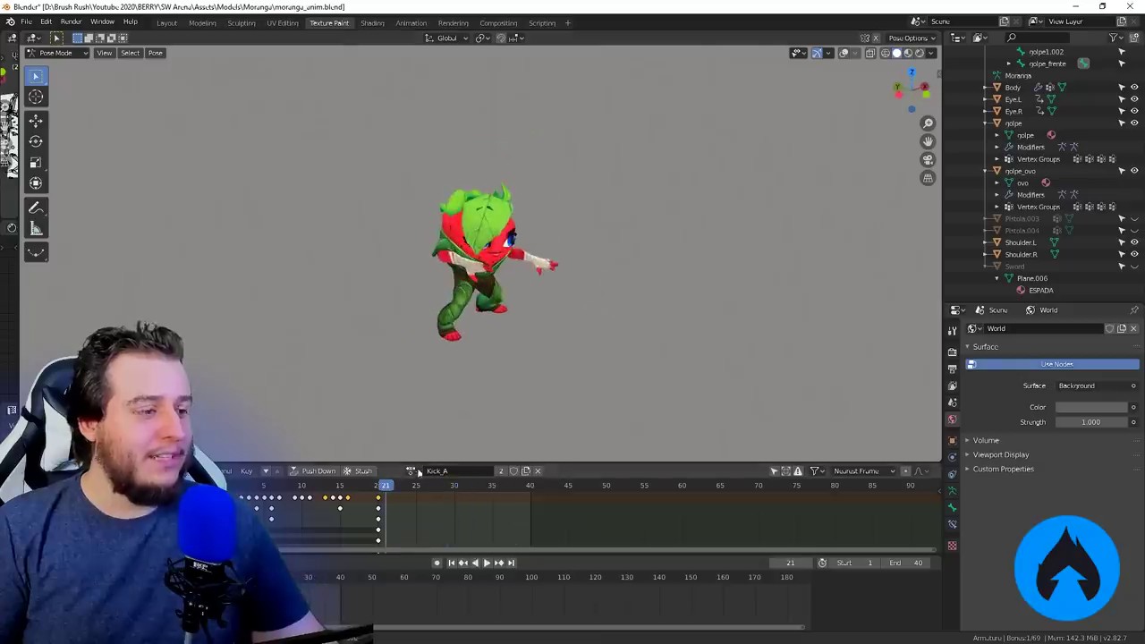
Assign the Kick_A_hold action to the armature and view its playback from the front
{"action": "left_click", "coordinate": [413, 471]}
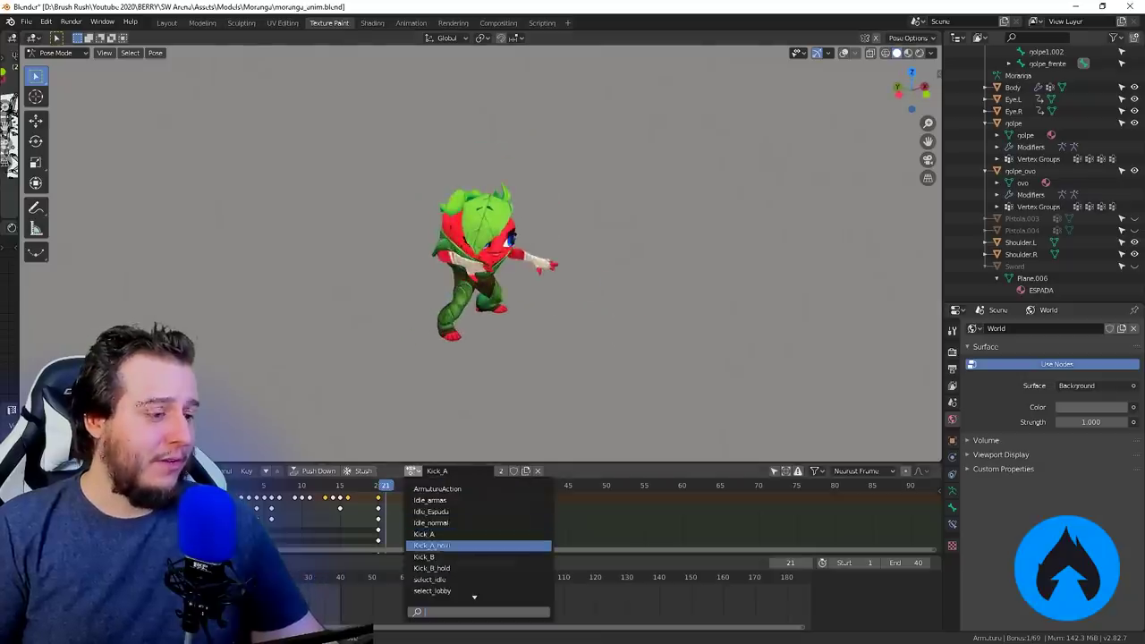
{"action": "left_click", "coordinate": [431, 545]}
{"action": "middle_click_drag", "start_coordinate": [529, 301], "coordinate": [442, 288]}
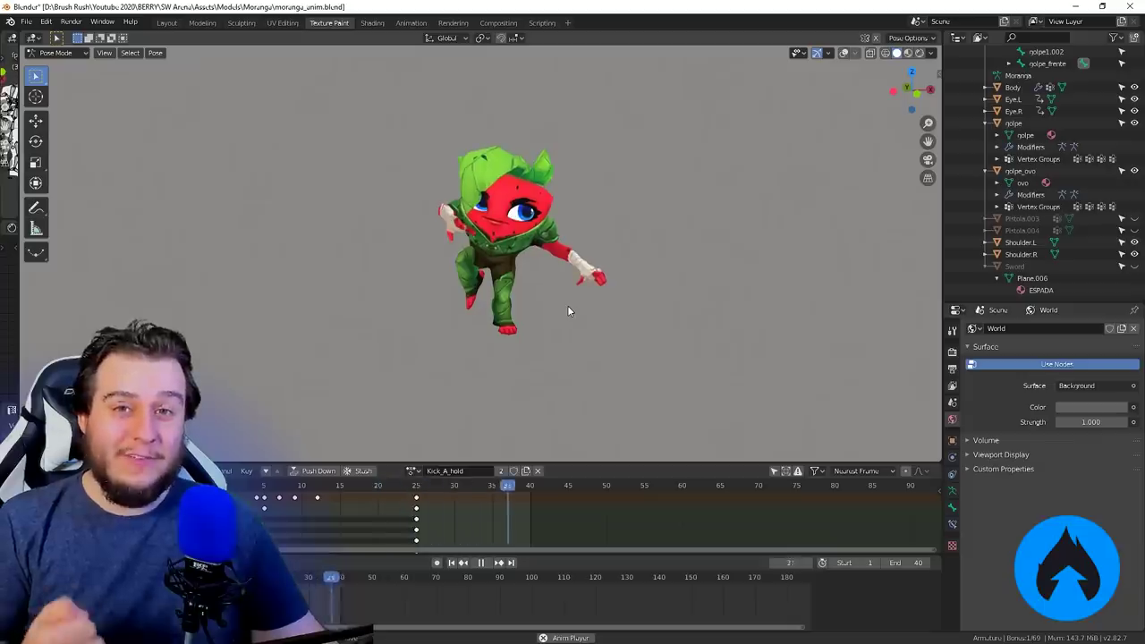
Compare the two kicks by switching the armature to Kick_A and back to Kick_A_hold
{"action": "left_click", "coordinate": [412, 471]}
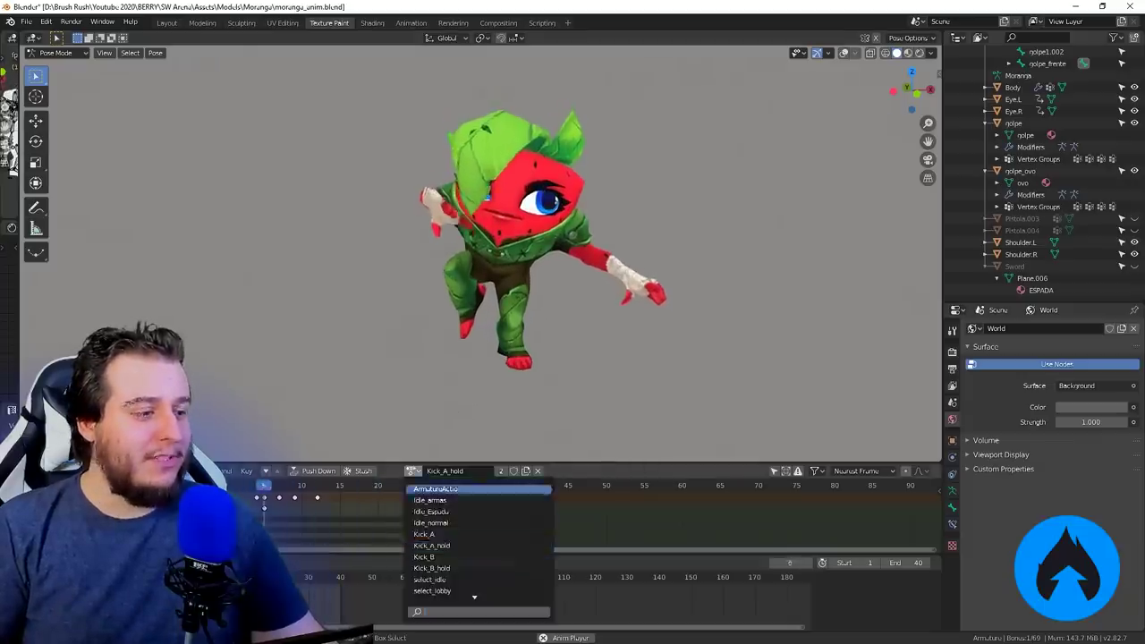
{"action": "left_click", "coordinate": [425, 534]}
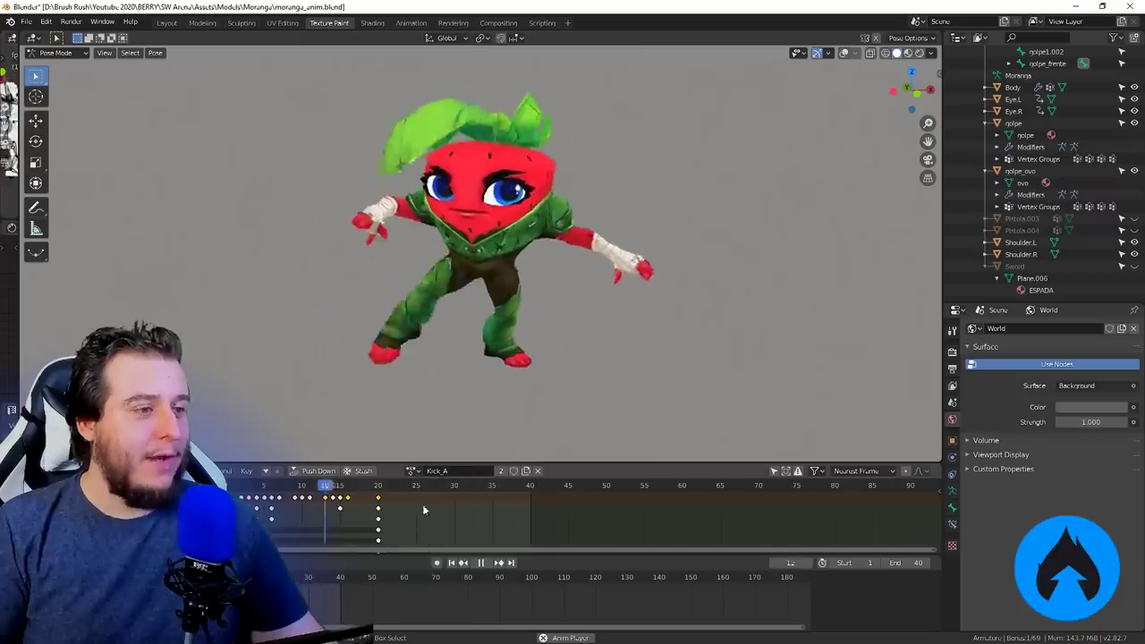
{"action": "left_click", "coordinate": [411, 471]}
{"action": "left_click", "coordinate": [432, 546]}
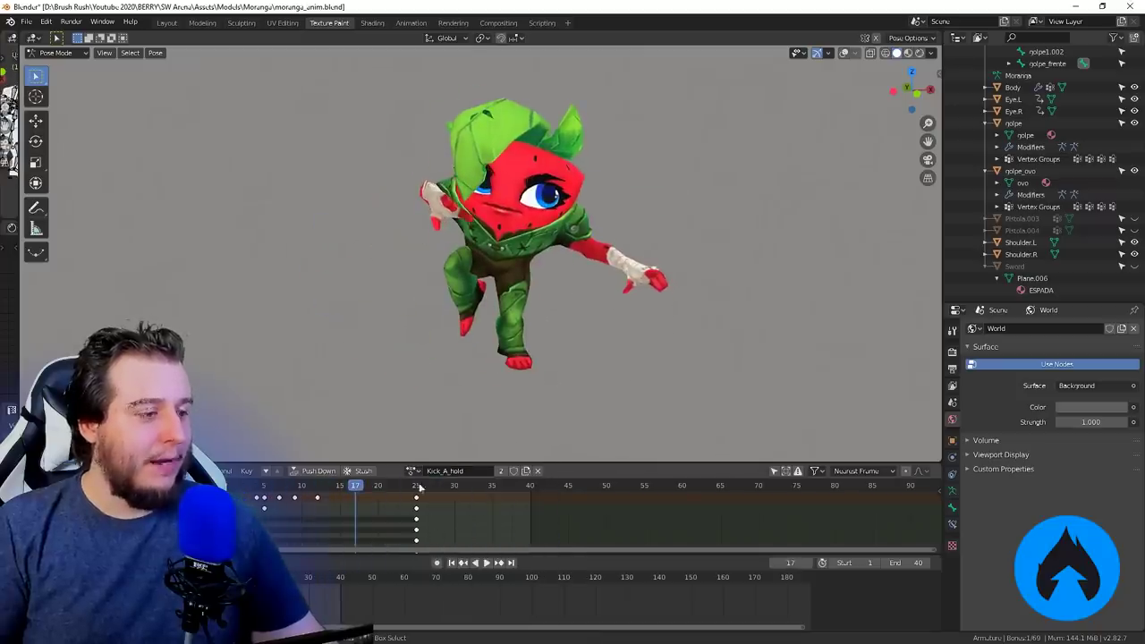
Assign the Kick_B action to the armature and play it back
{"action": "left_click", "coordinate": [412, 471]}
{"action": "left_click", "coordinate": [428, 556]}
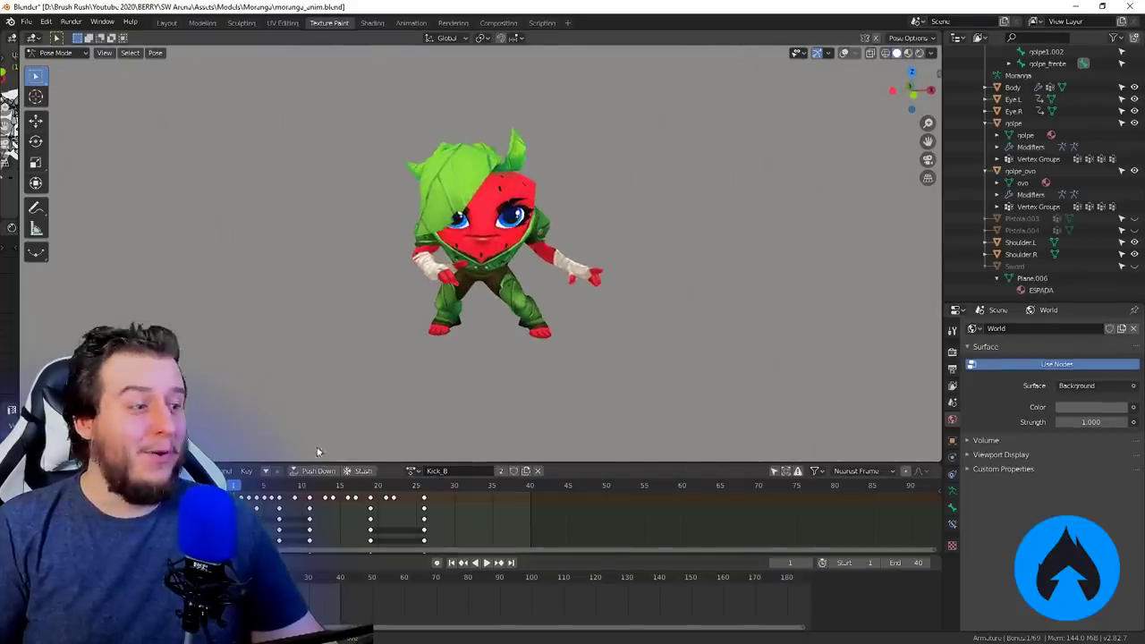
{"action": "key", "text": "space"}
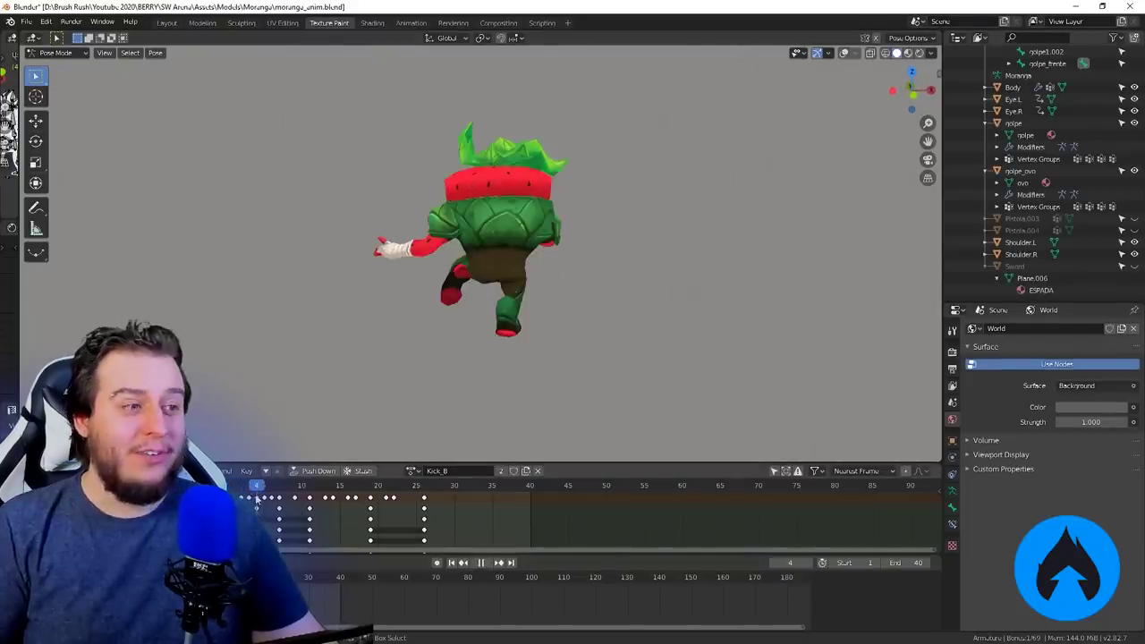
{"action": "key", "text": "space"}
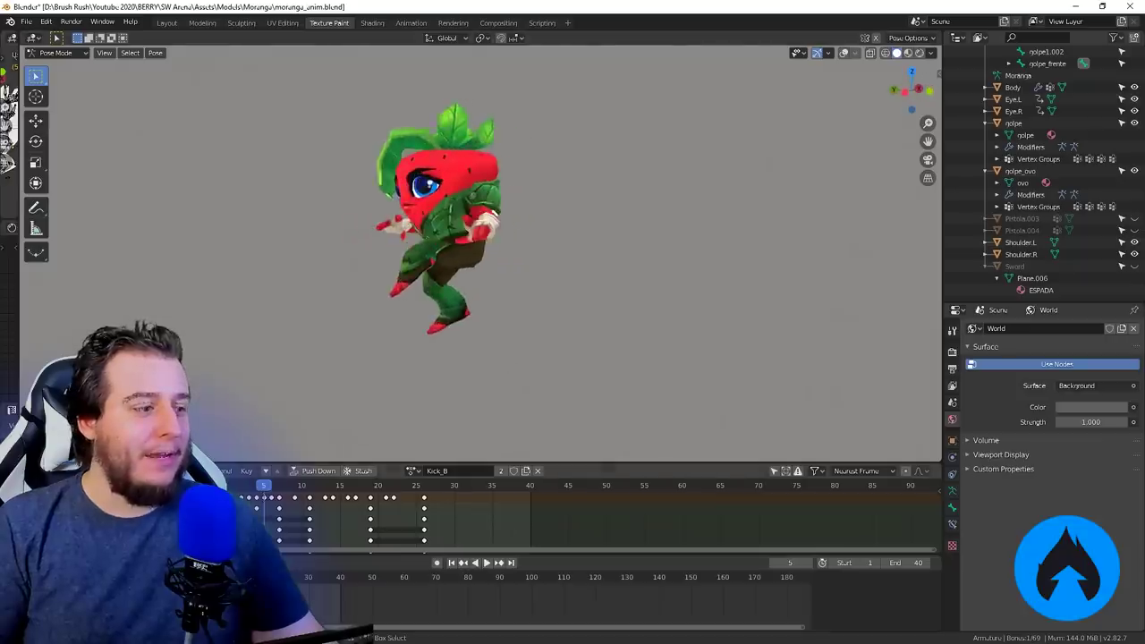
{"action": "key", "text": "space"}
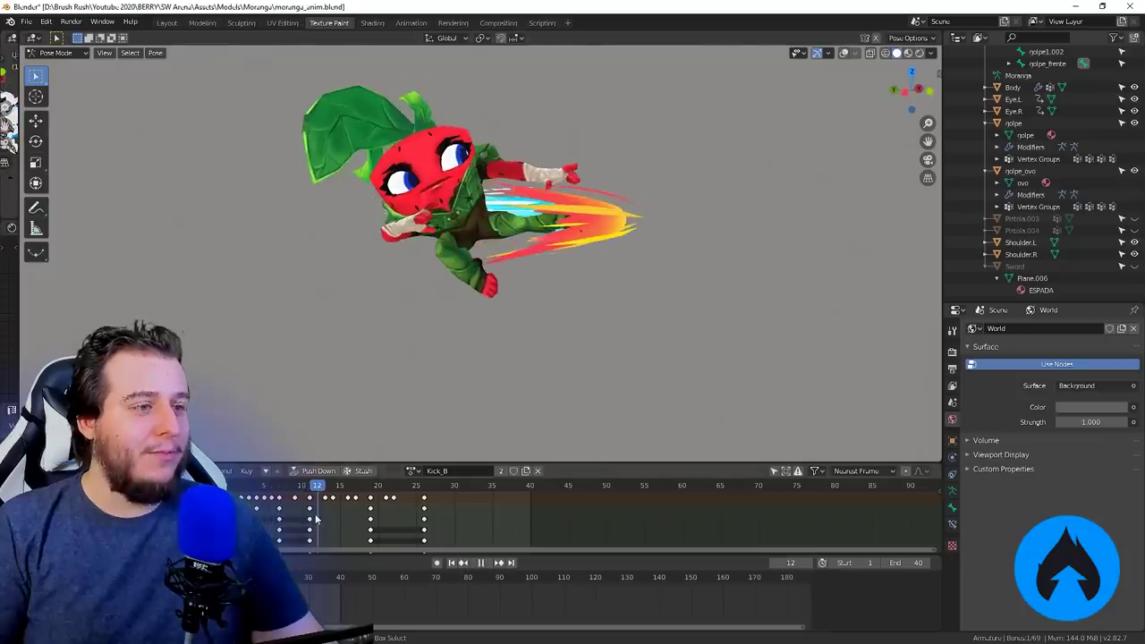
Examine Kick_B's impact effect around frame 12, temporarily hiding the golpe_ovo object to compare playback without it
{"action": "middle_click_drag", "start_coordinate": [652, 218], "coordinate": [575, 204]}
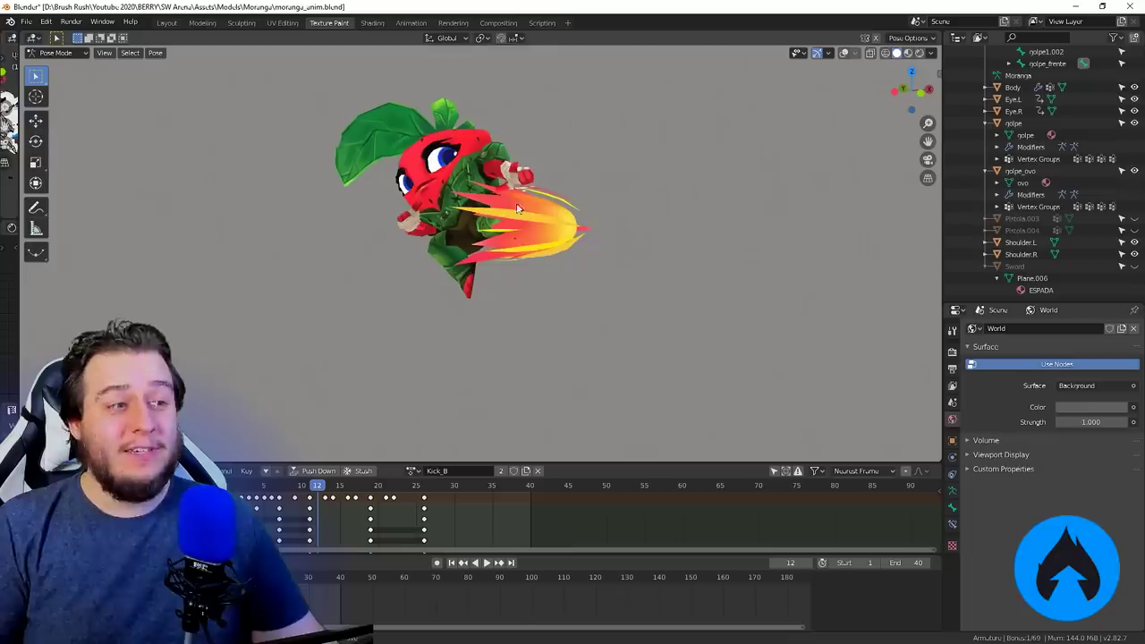
{"action": "middle_click_drag", "start_coordinate": [513, 232], "coordinate": [530, 283]}
{"action": "left_click_drag", "start_coordinate": [320, 521], "coordinate": [339, 520]}
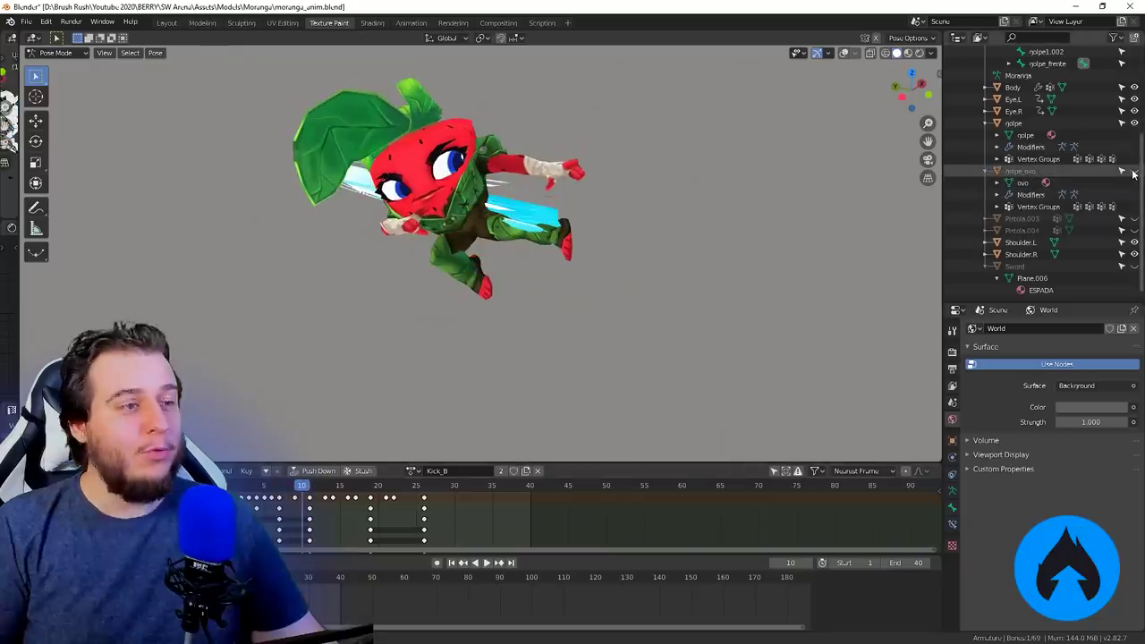
{"action": "key", "text": "space"}
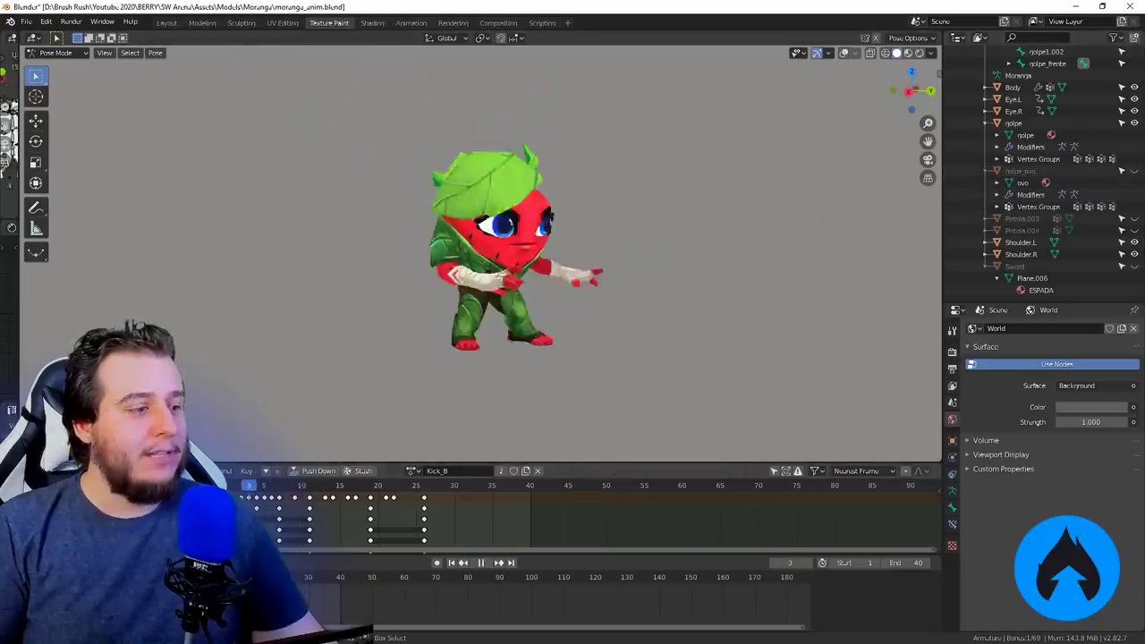
{"action": "key", "text": "space"}
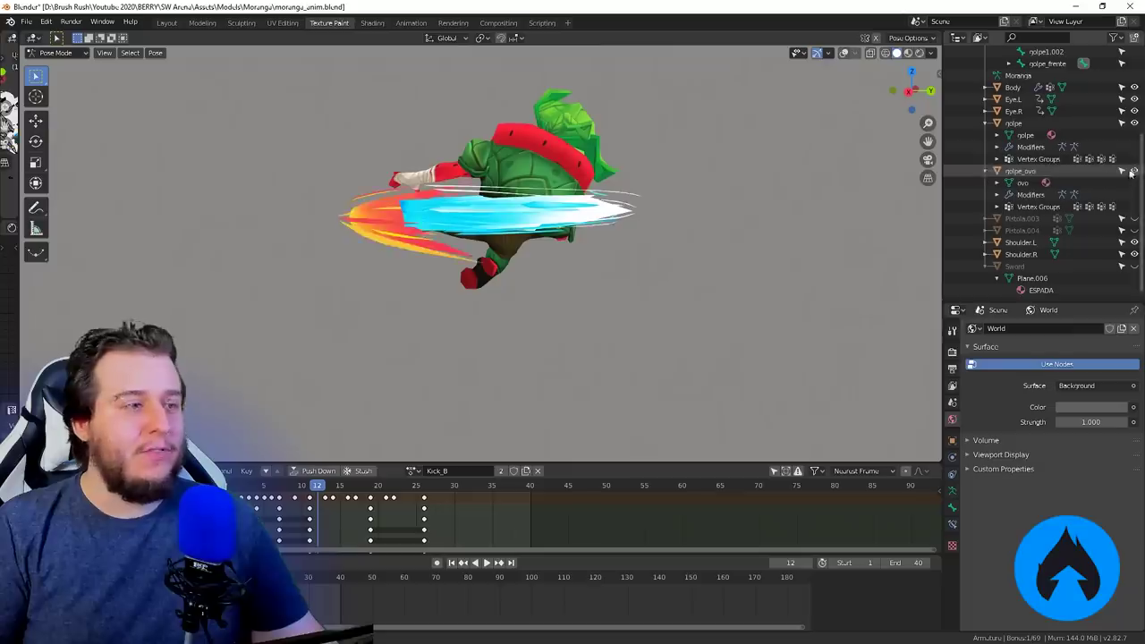
Replay Kick_B with golpe_ovo shown, restarting from the first frame in a wider view
{"action": "key", "text": "space"}
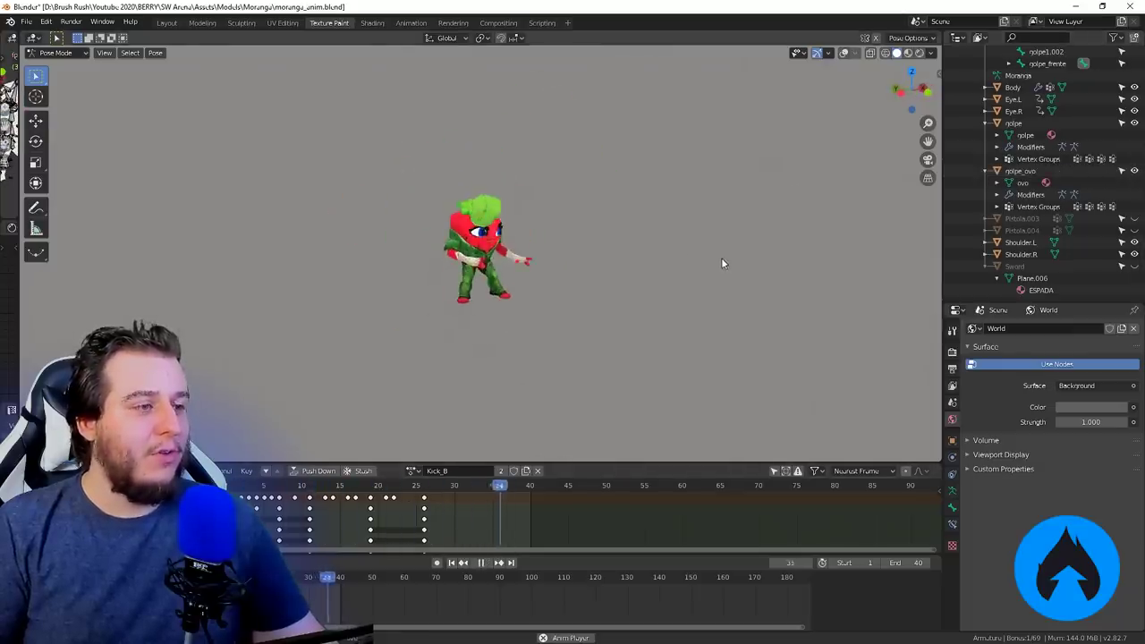
{"action": "key", "text": "space"}
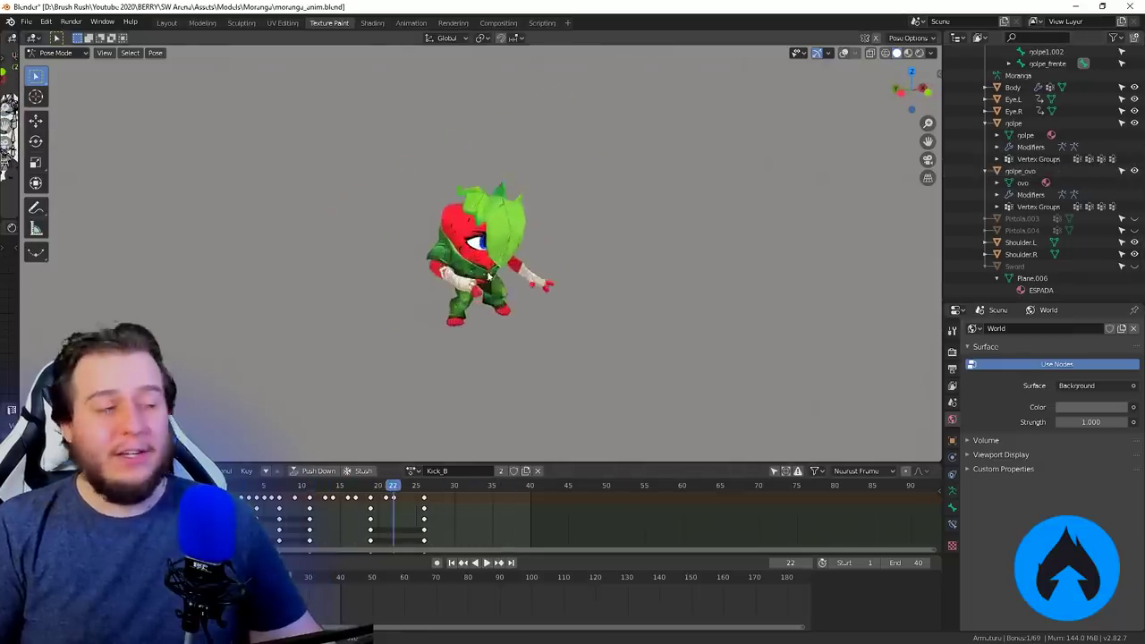
{"action": "key", "text": "shift+Left"}
{"action": "key", "text": "space"}
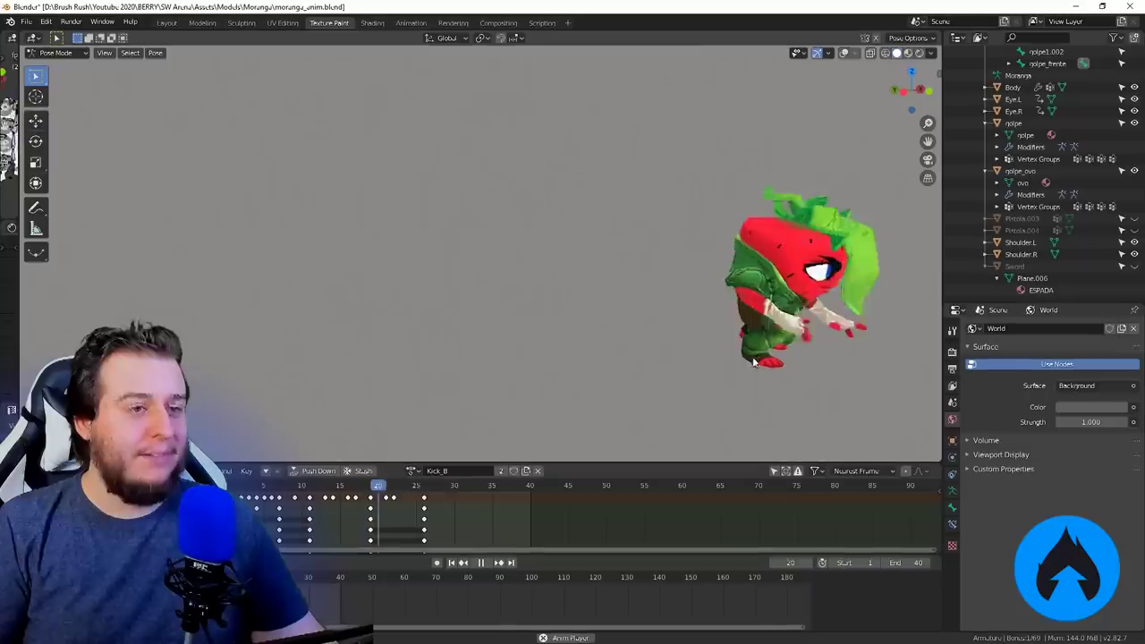
{"action": "key", "text": "space"}
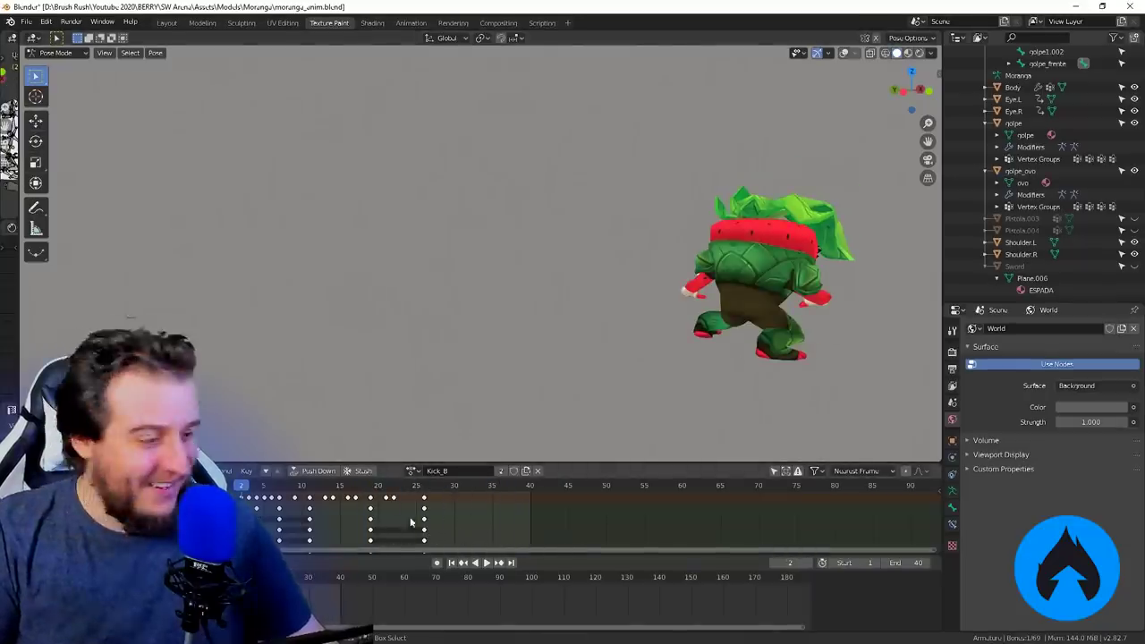
Assign the Kick_B_hold action to the armature and play it back in a front view
{"action": "left_click", "coordinate": [412, 471]}
{"action": "left_click", "coordinate": [432, 568]}
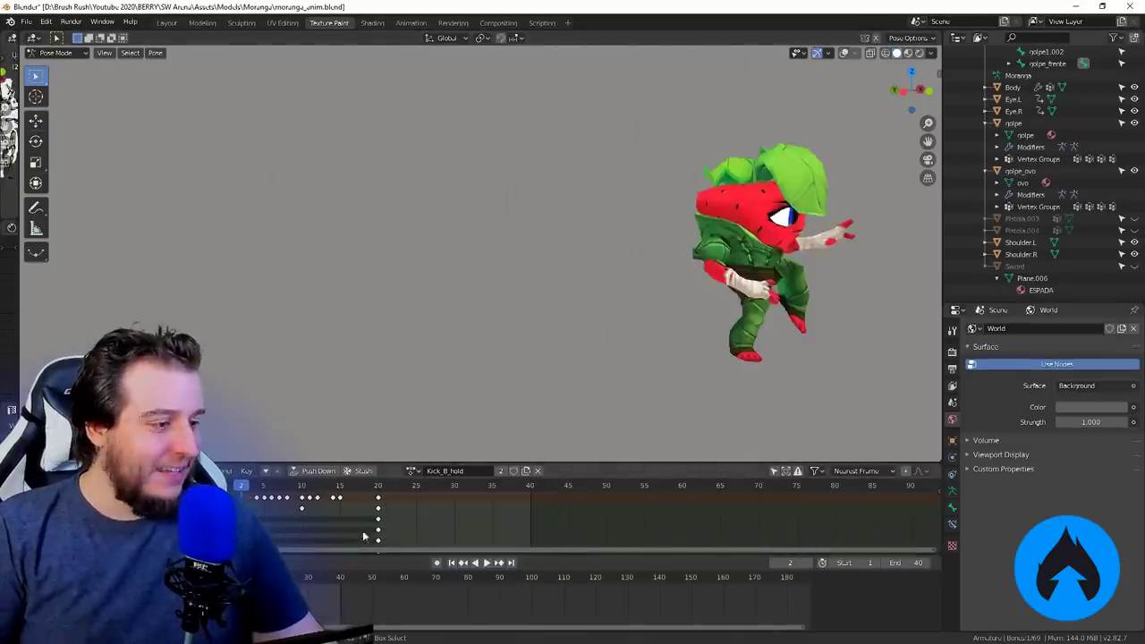
{"action": "middle_click_drag", "start_coordinate": [554, 327], "coordinate": [506, 307]}
{"action": "key", "text": "KP_1"}
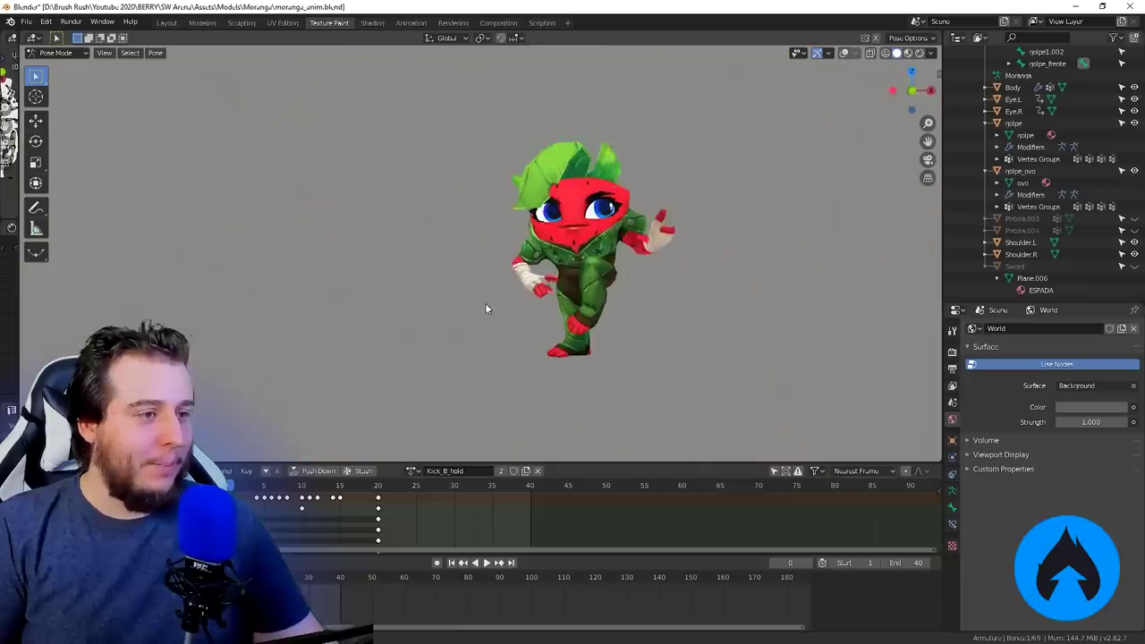
{"action": "key", "text": "space"}
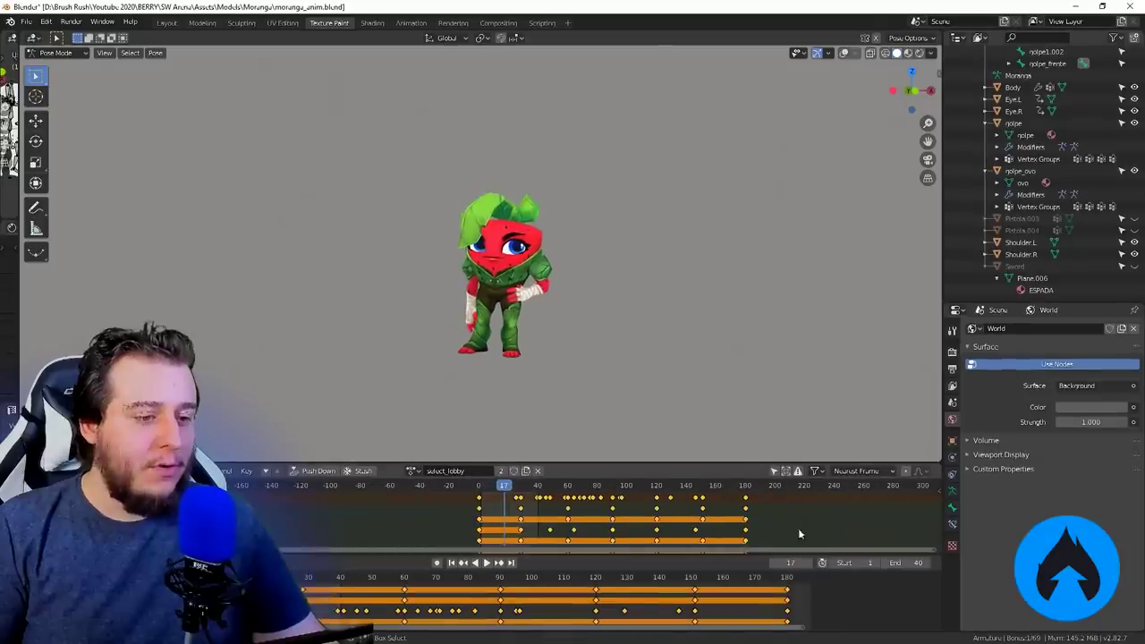
Play back select_lobby and switch the armature to the select_selected action
{"action": "key", "text": "space"}
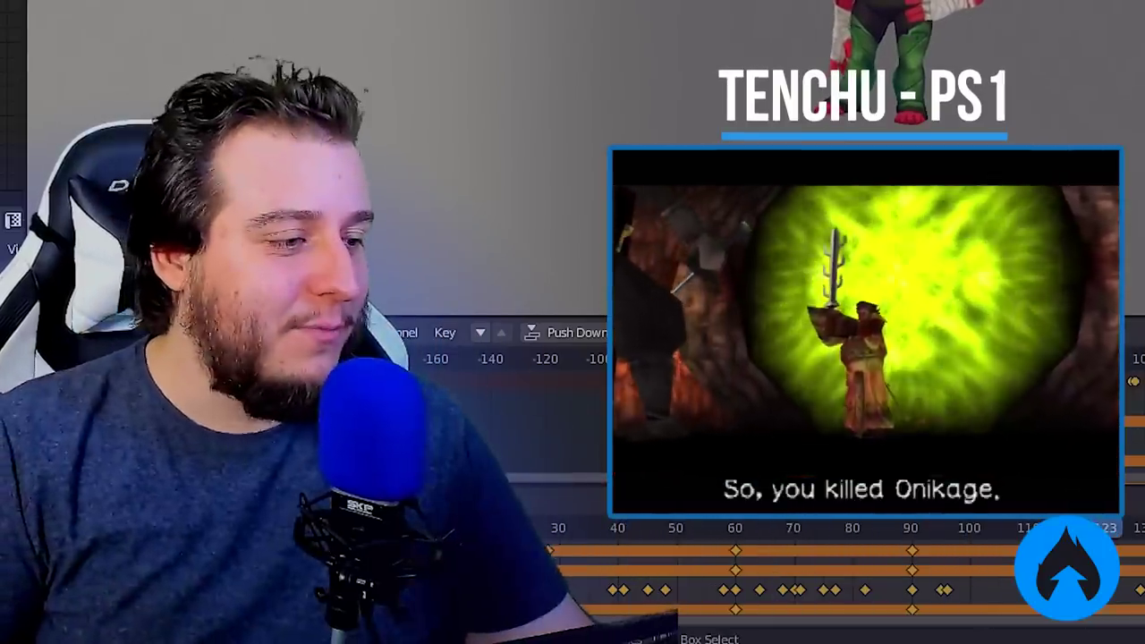
{"action": "left_click", "coordinate": [751, 333]}
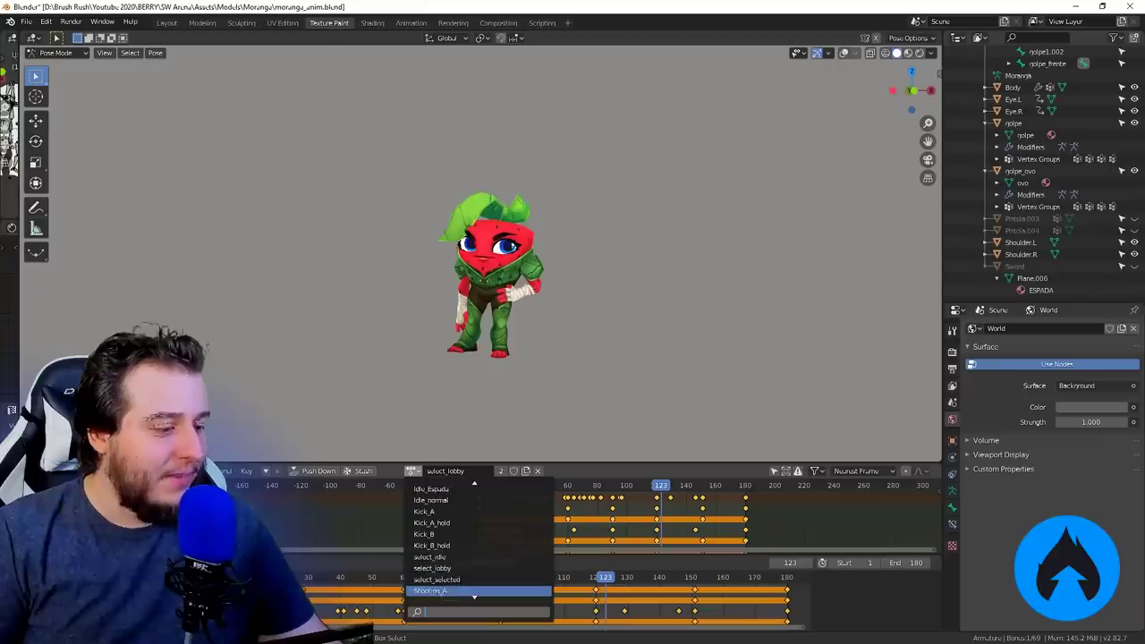
{"action": "left_click", "coordinate": [465, 580]}
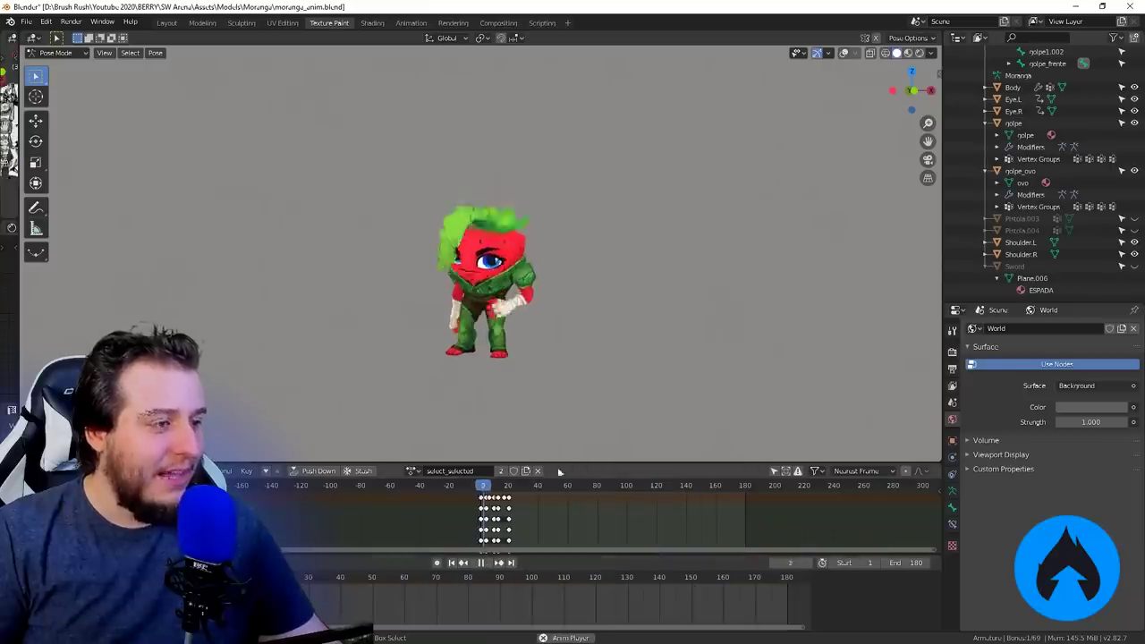
Assign the select_idle action to the armature and watch it play in a closer view
{"action": "left_click", "coordinate": [413, 471]}
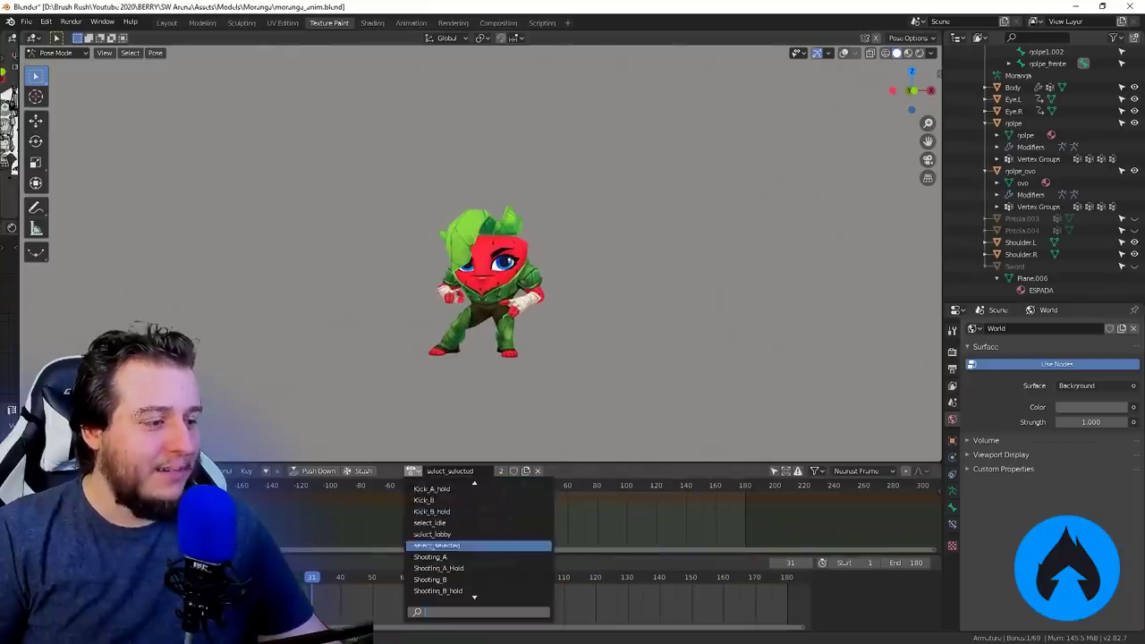
{"action": "left_click", "coordinate": [455, 524]}
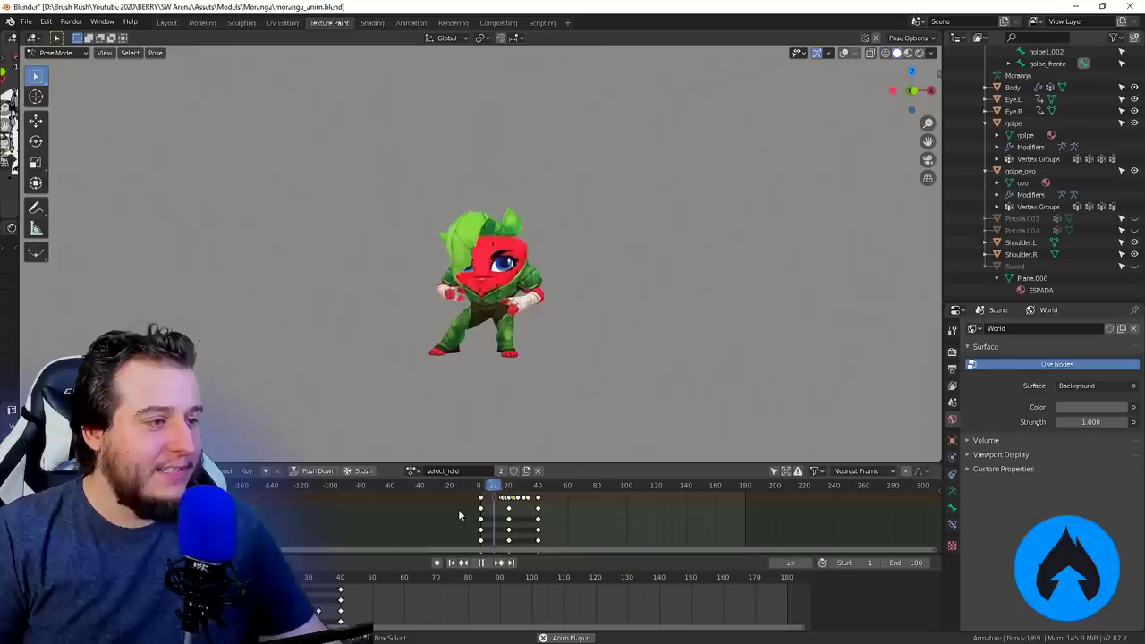
{"action": "scroll", "coordinate": [508, 407], "scroll_direction": "up", "scroll_amount": 3}
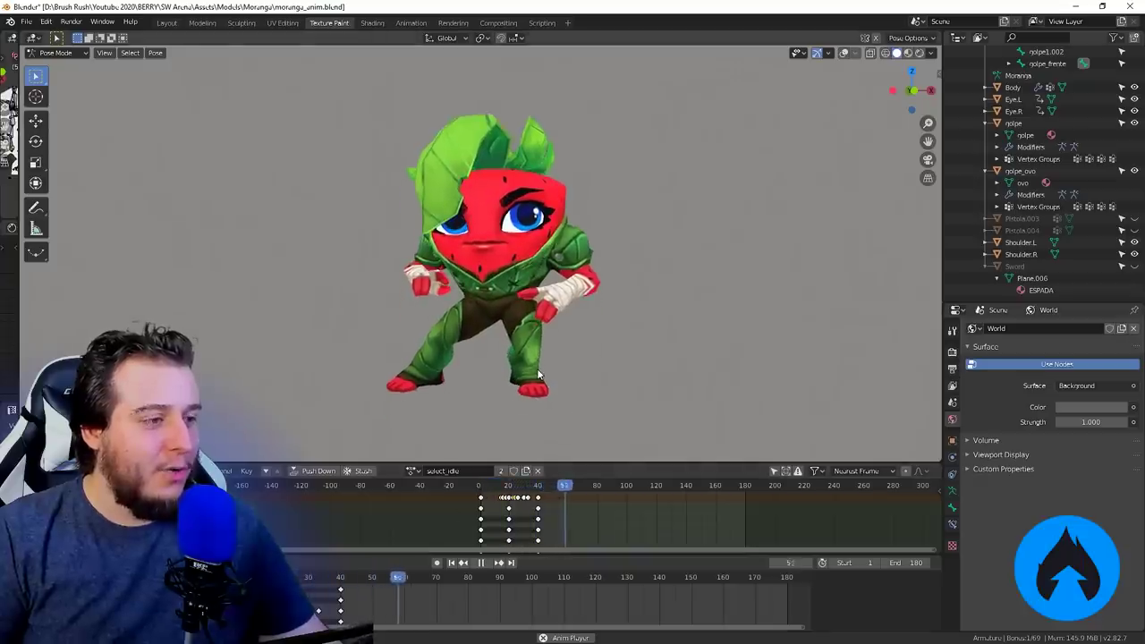